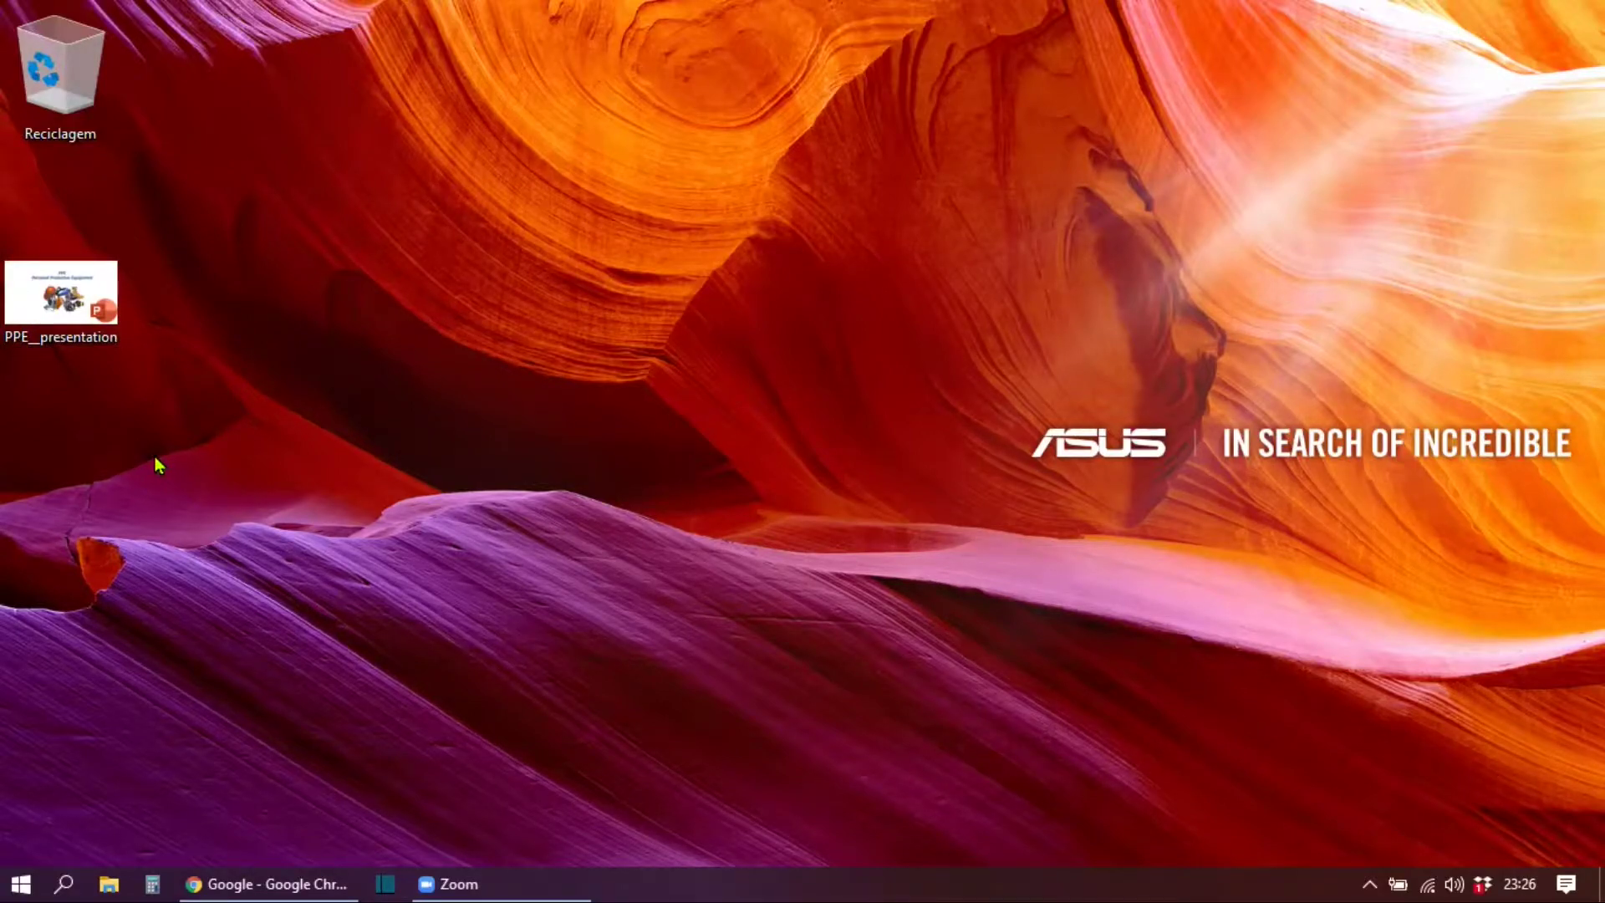
# Open PPE_presentation in PowerPoint, browse slides 2 to 5, return to the title slide and start the slideshow.
pyautogui.doubleClick(66, 299)
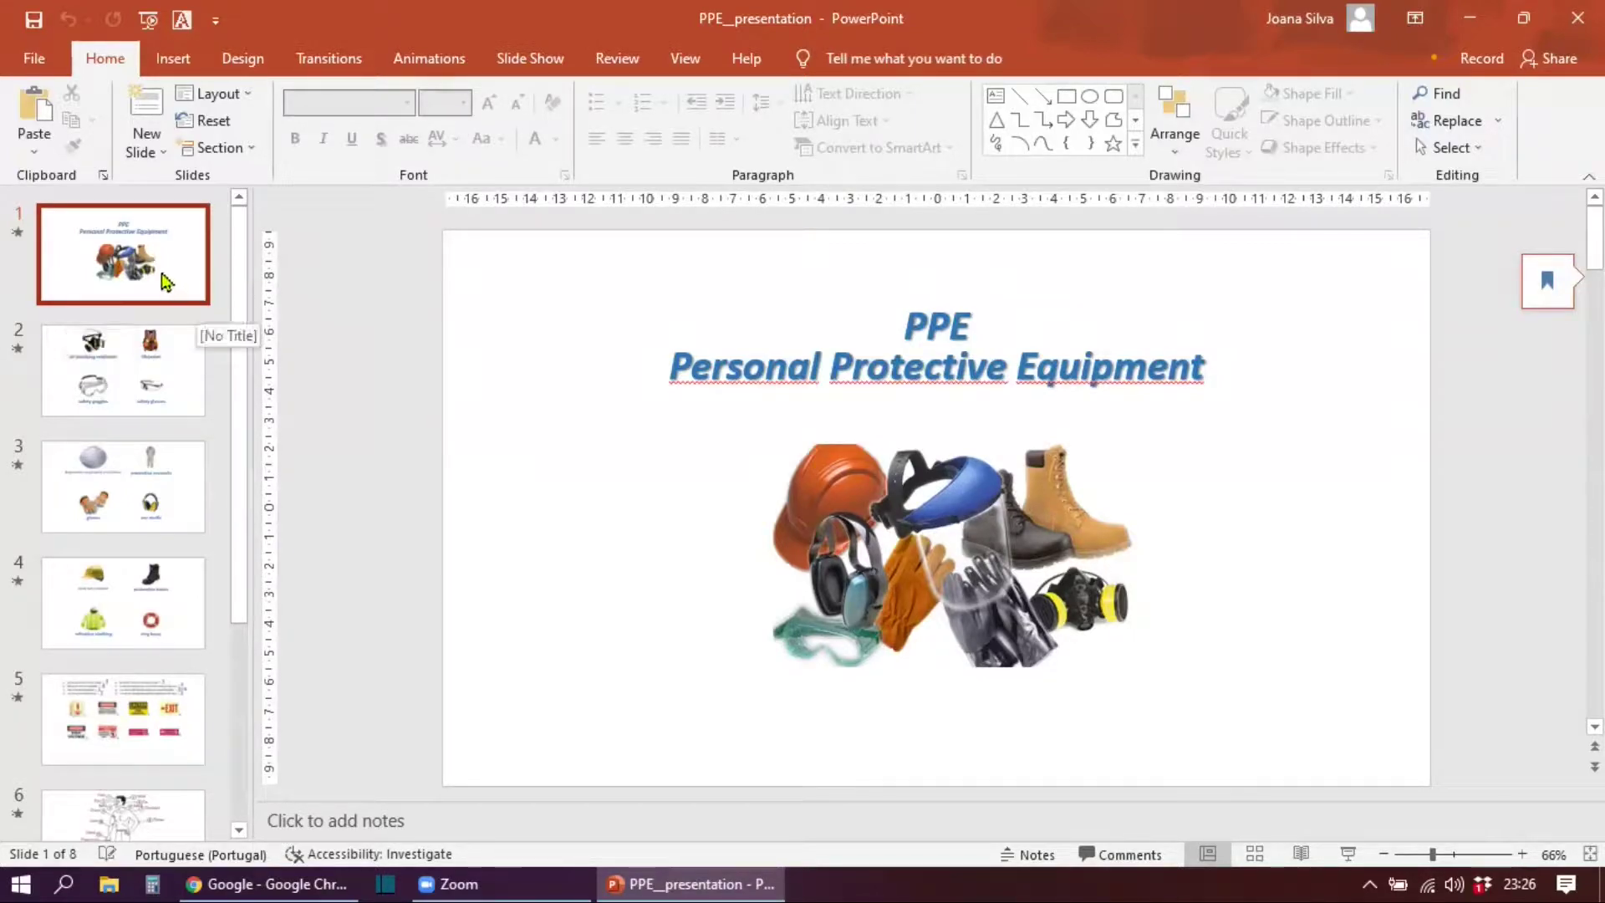
pyautogui.moveTo(230, 301); pyautogui.dragTo(259, 197)
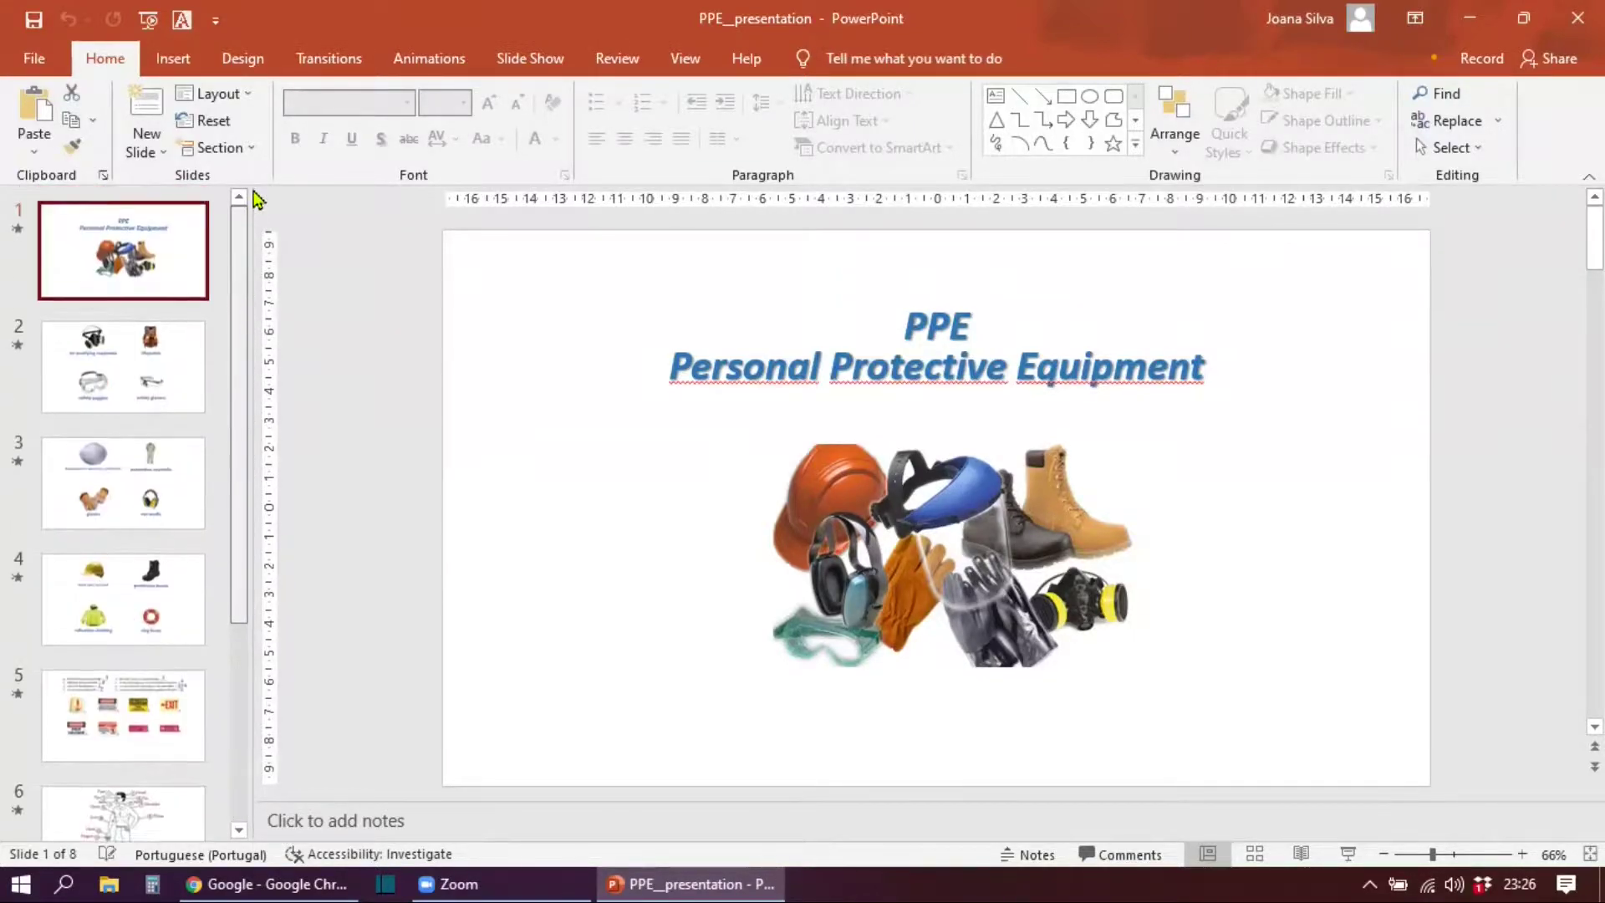
pyautogui.click(140, 355)
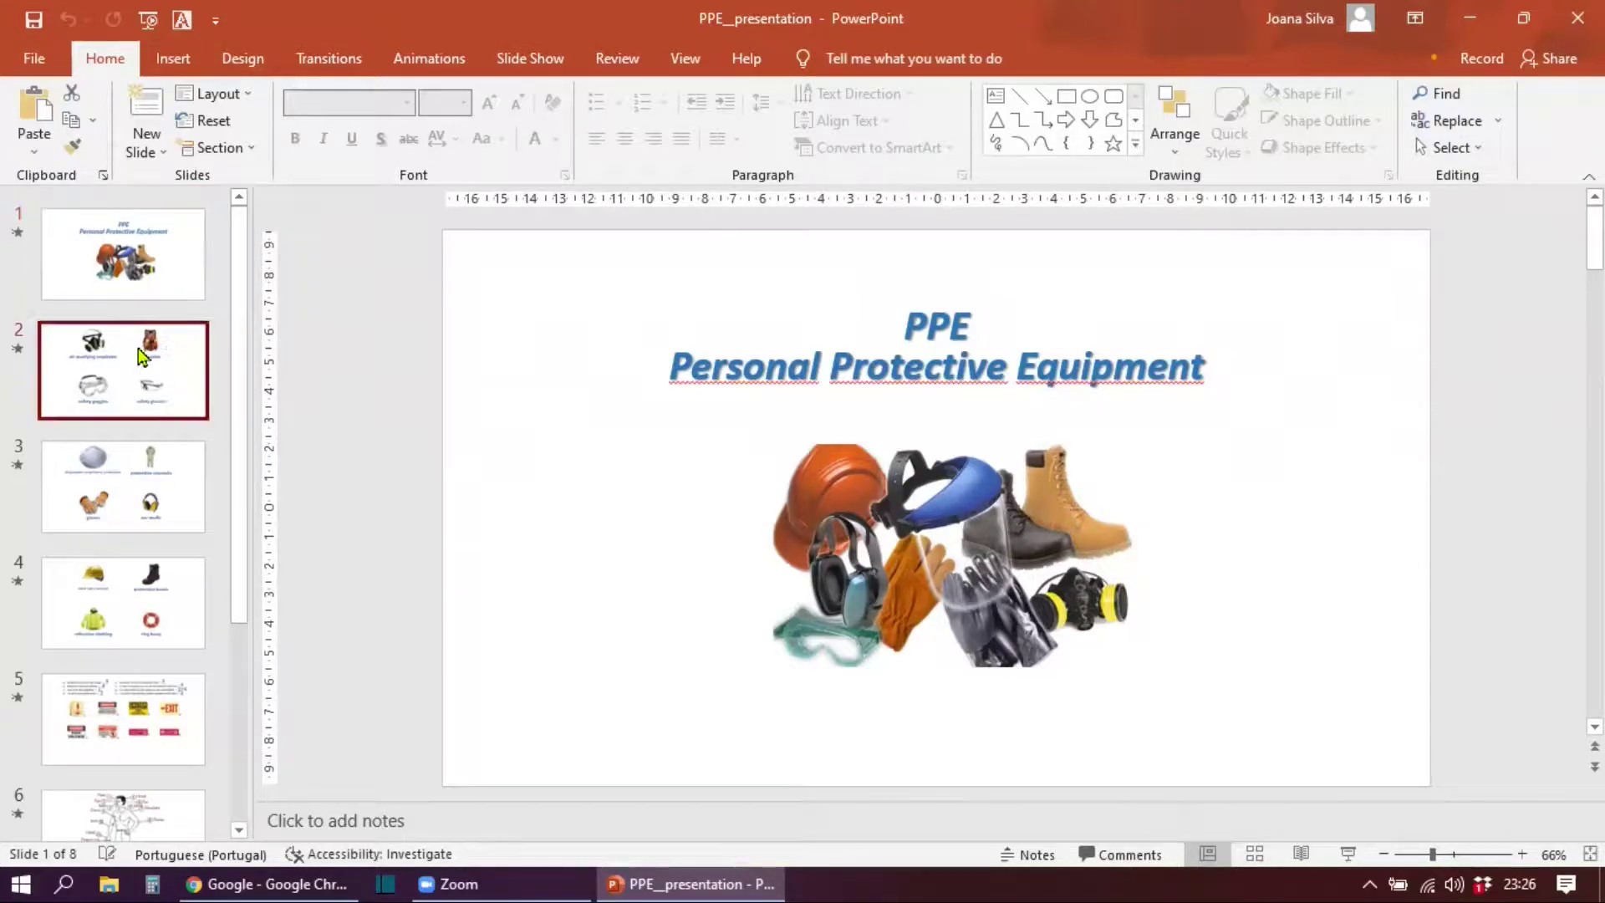
pyautogui.press('Down')
pyautogui.press('Down')
pyautogui.press('Down')
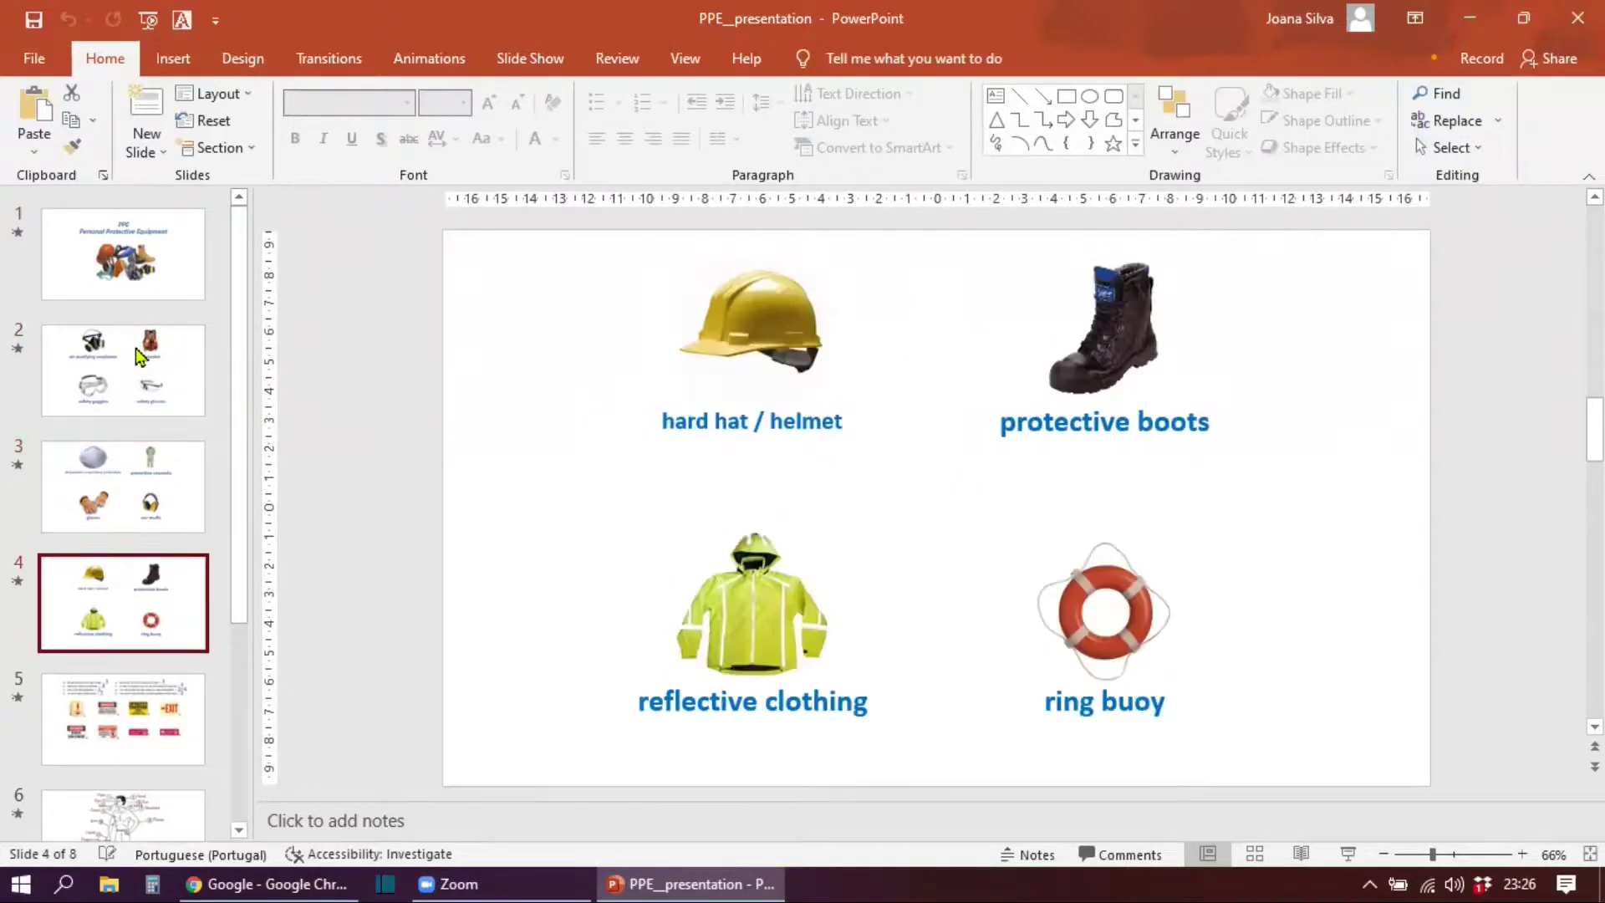
pyautogui.click(187, 295)
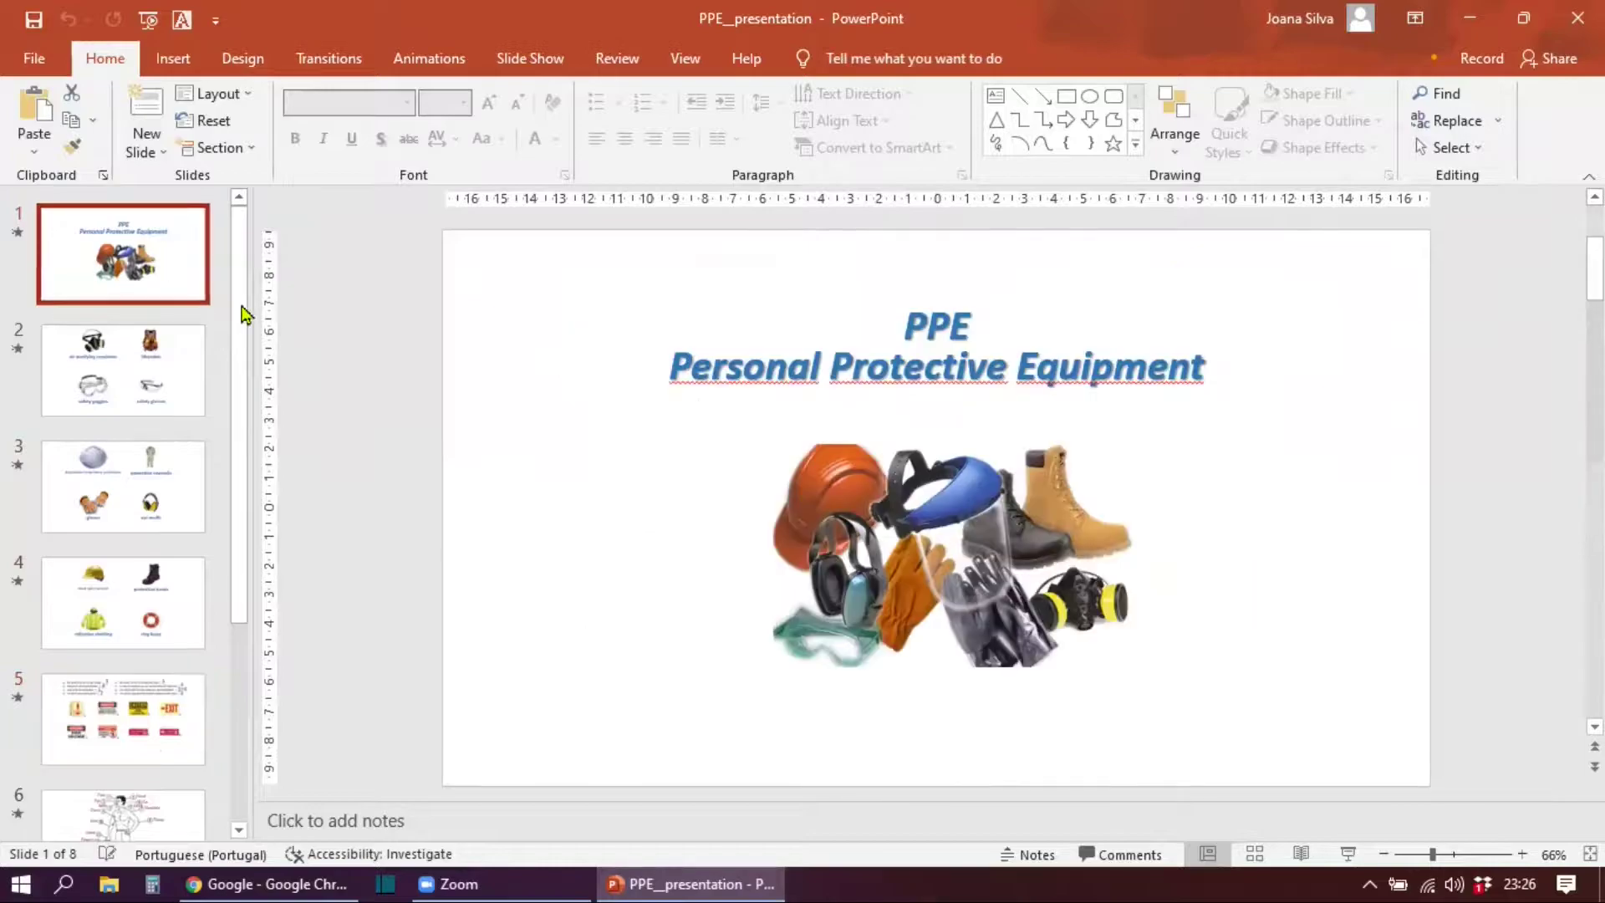
pyautogui.click(1347, 854)
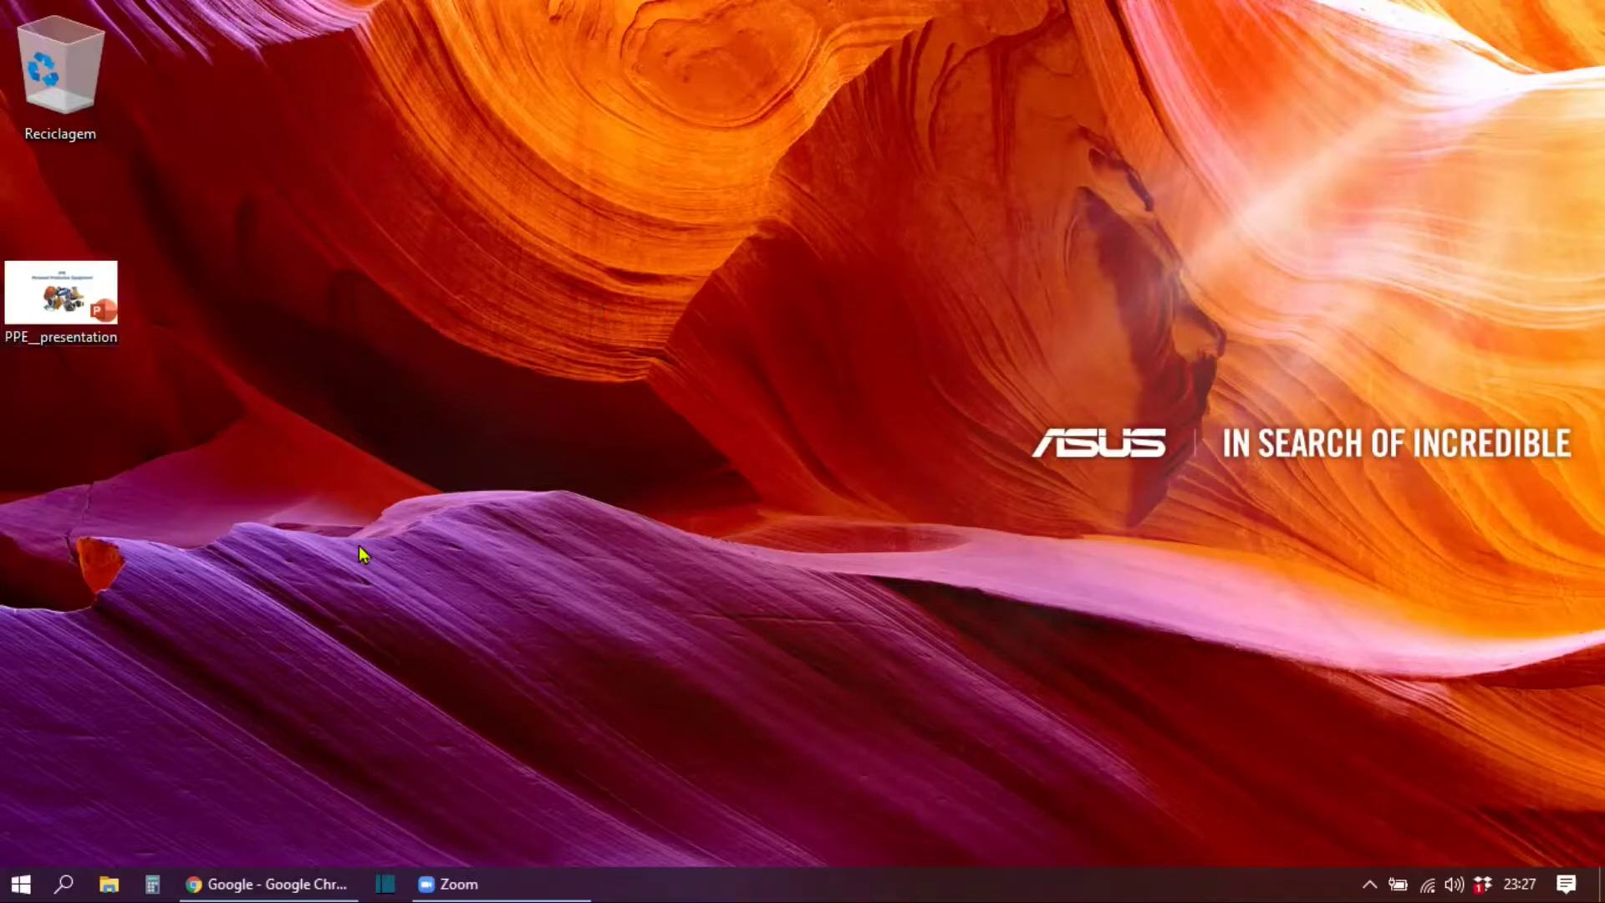
# Bring Chrome back and go to Google Drive from the Google apps grid.
pyautogui.click(272, 883)
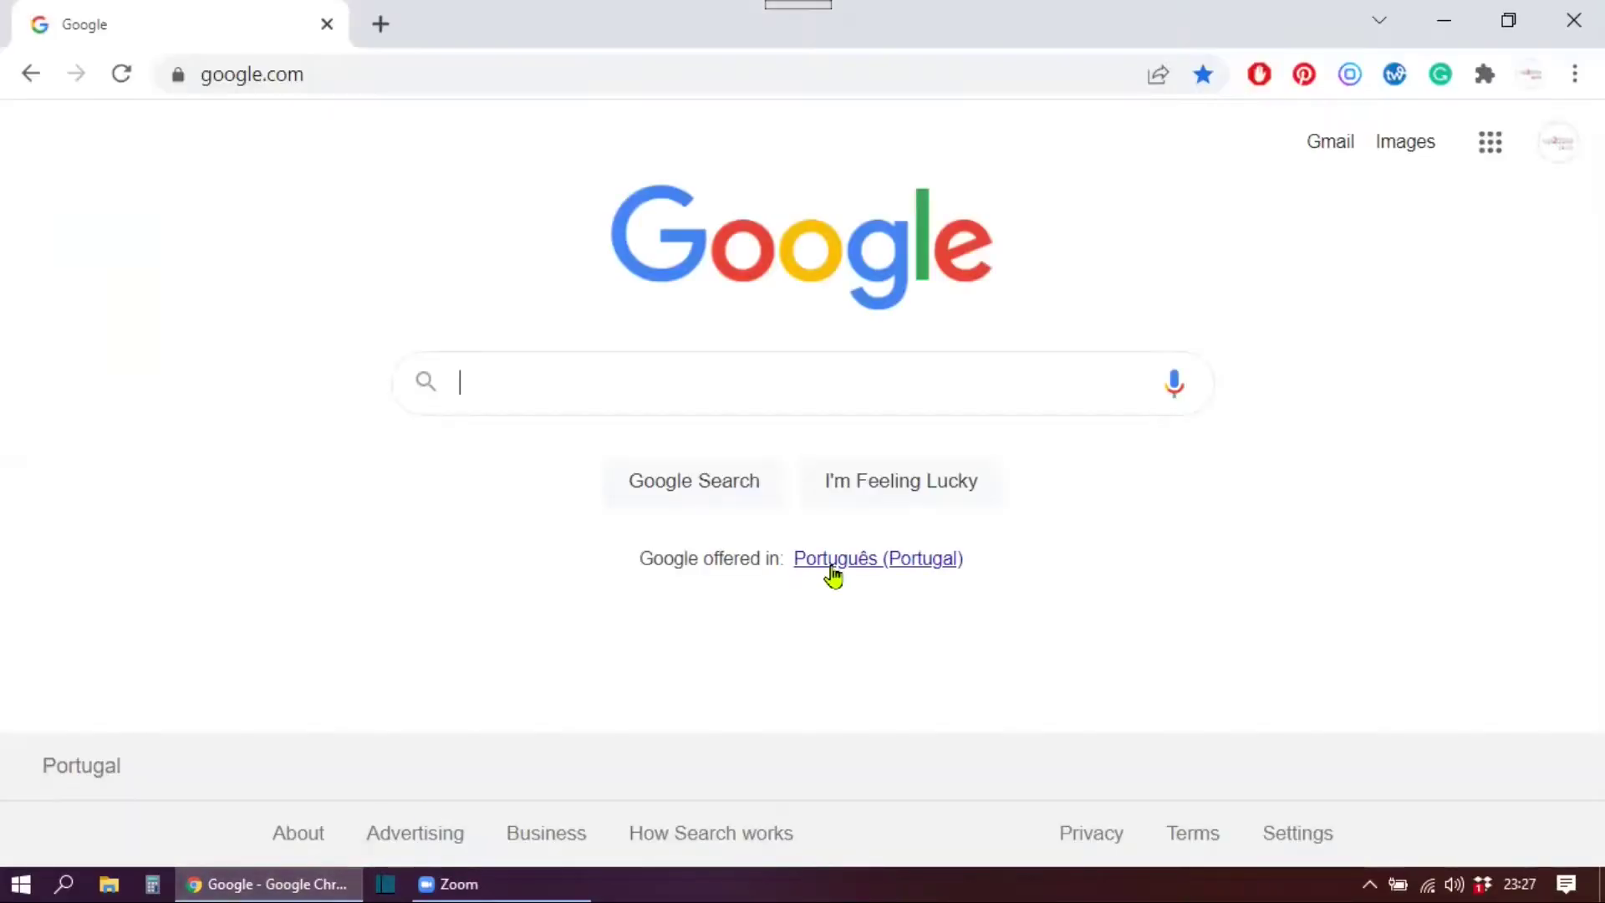
pyautogui.click(1492, 146)
pyautogui.click(1501, 669)
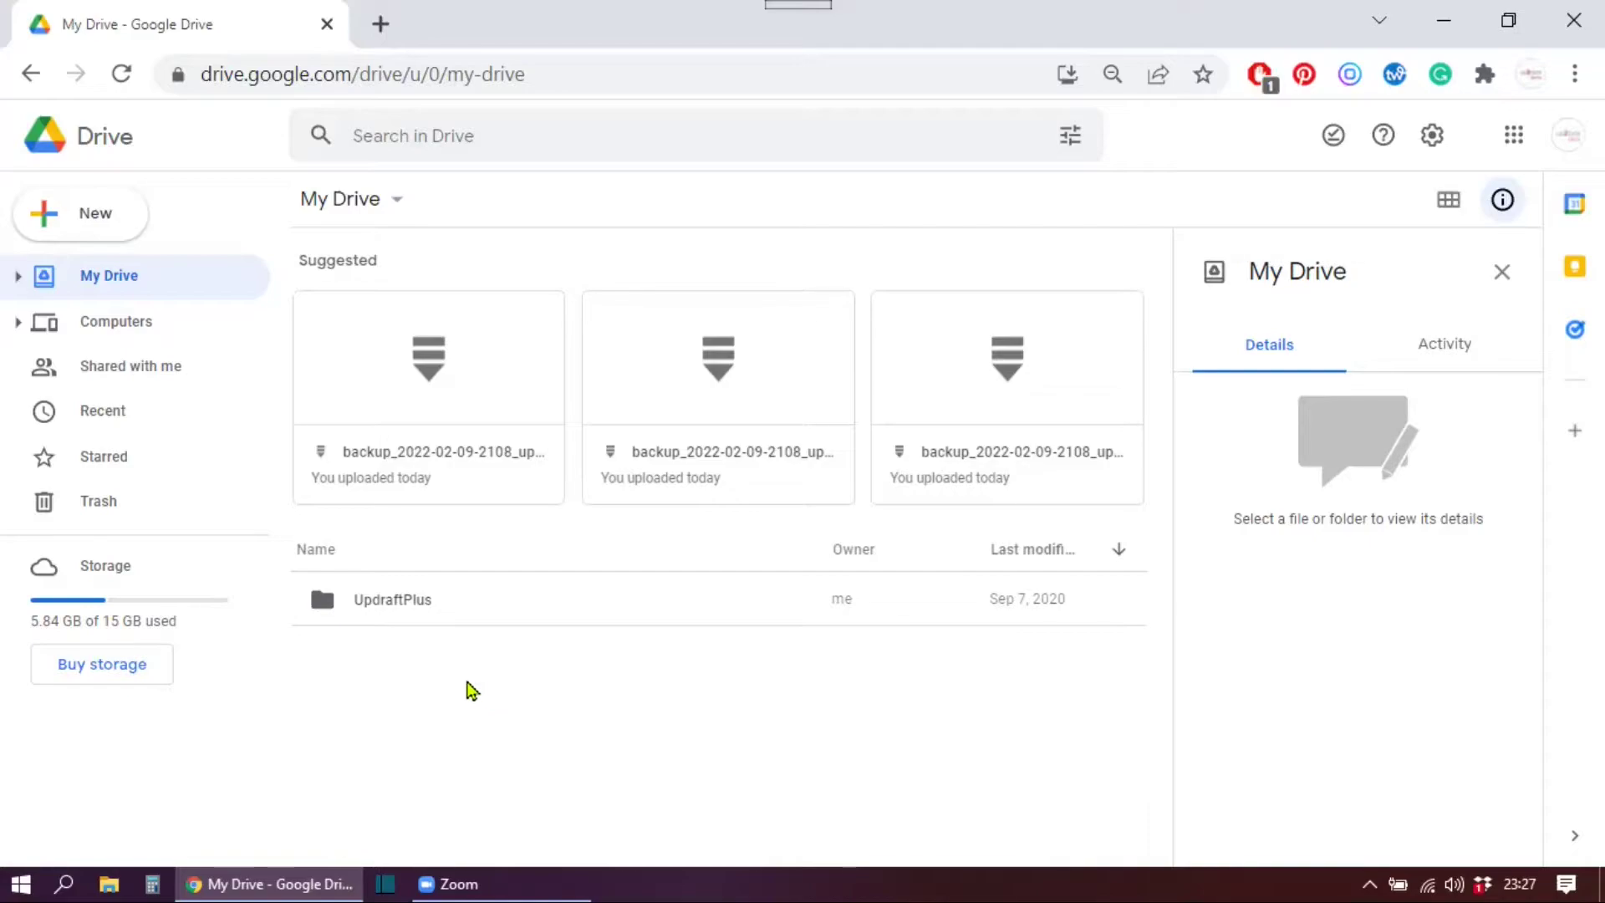
# Drag PPE_presentation.pptx from the desktop into My Drive, then maximize the browser again.
pyautogui.click(1508, 21)
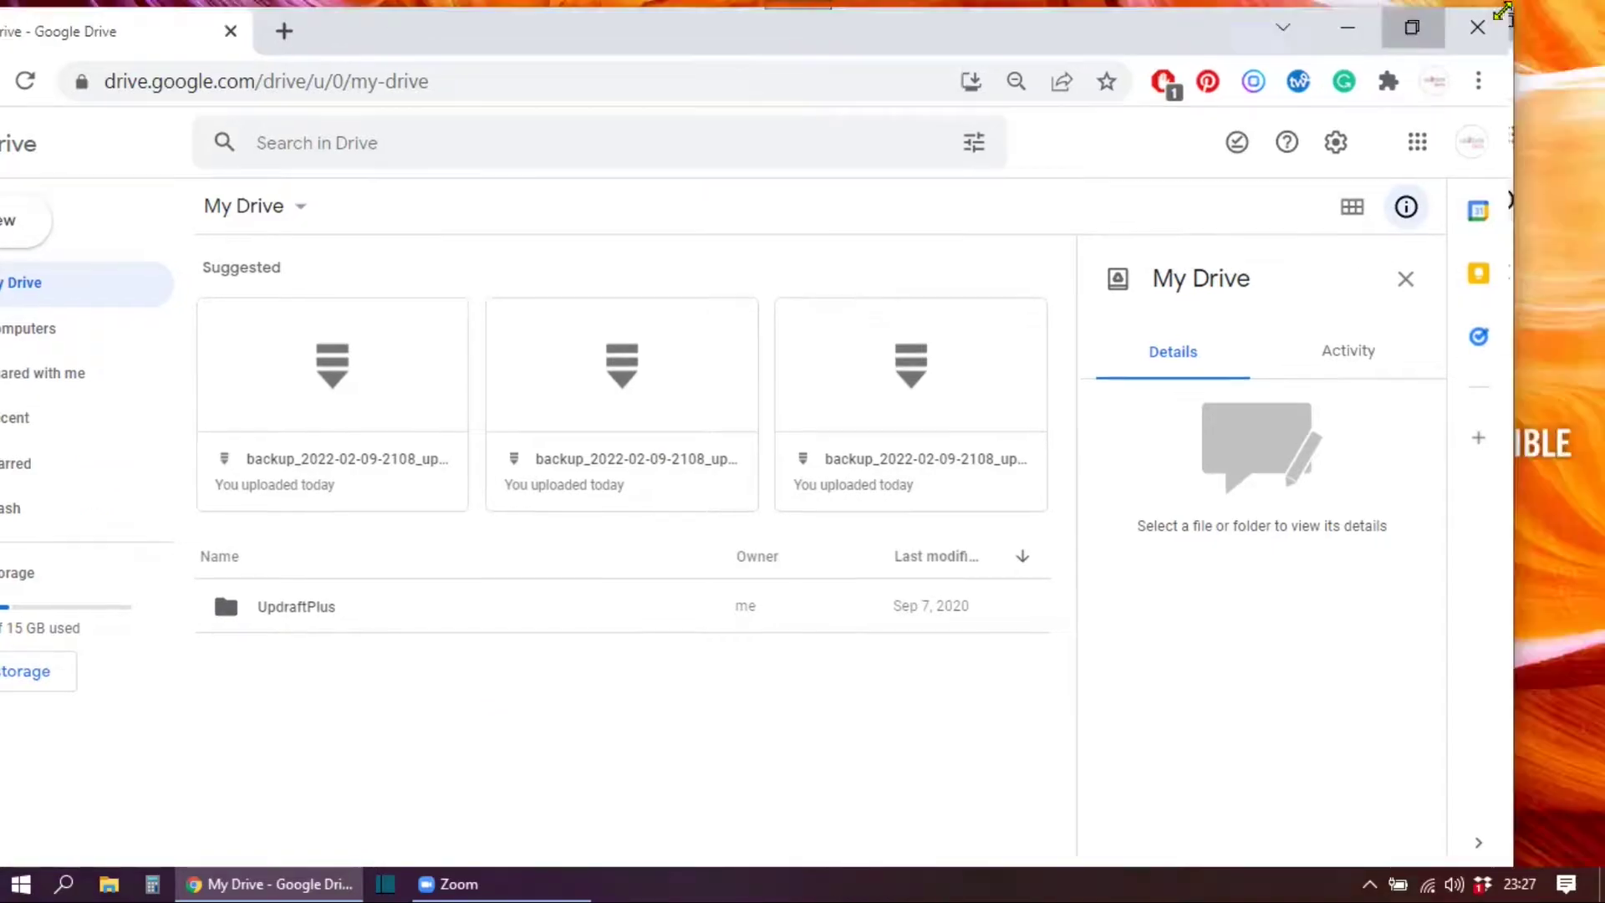
pyautogui.moveTo(445, 29); pyautogui.dragTo(808, 34)
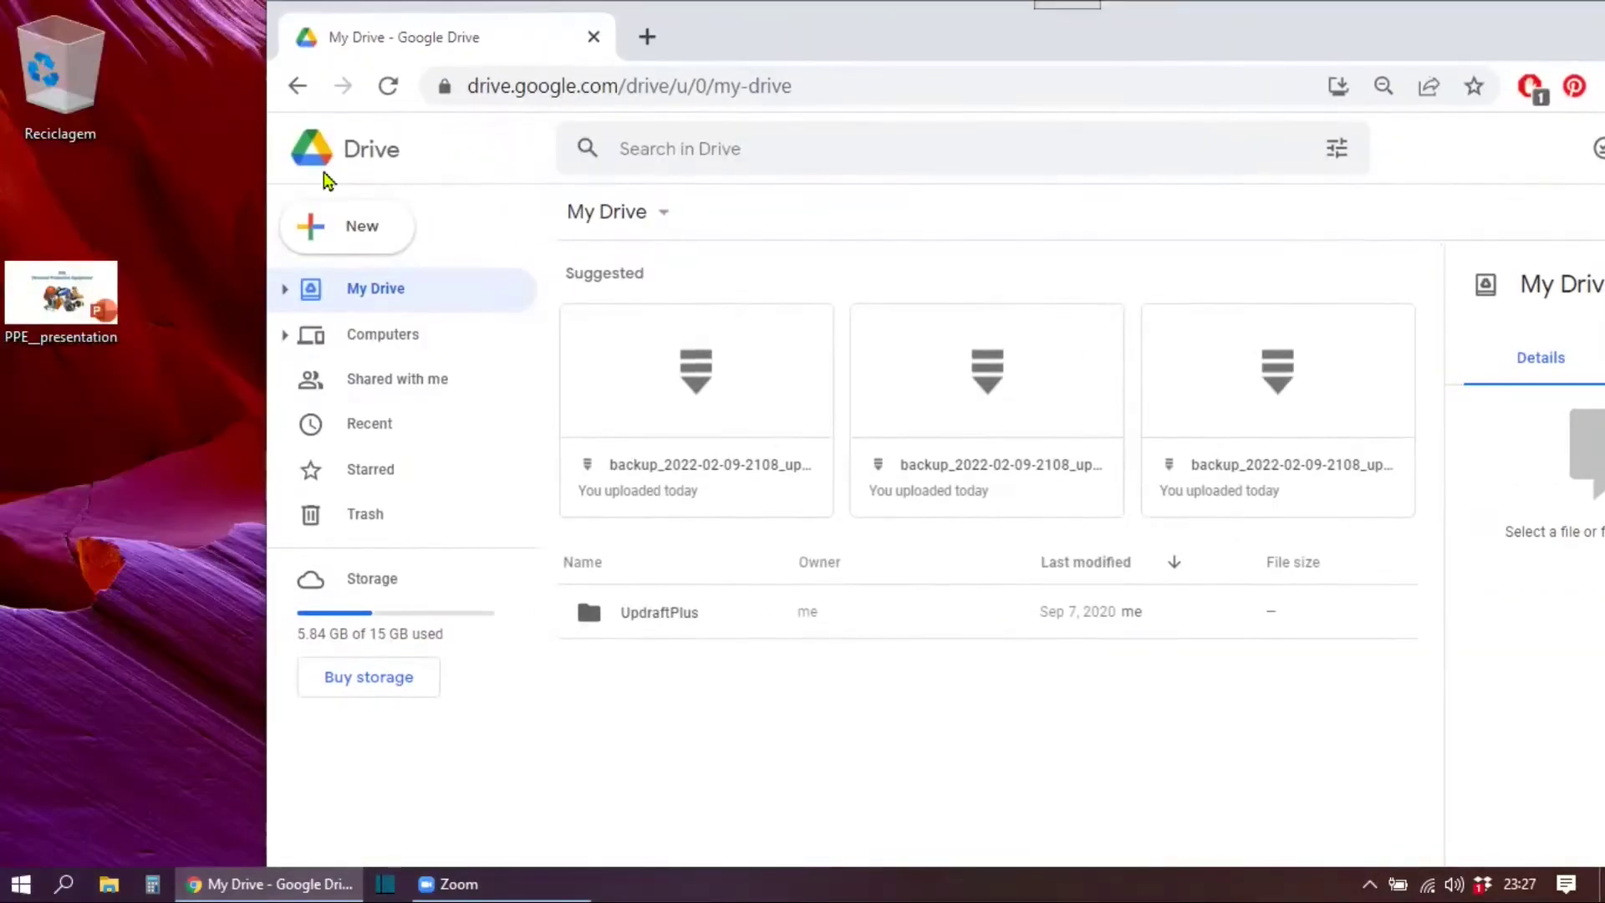
pyautogui.moveTo(61, 292); pyautogui.dragTo(660, 705)
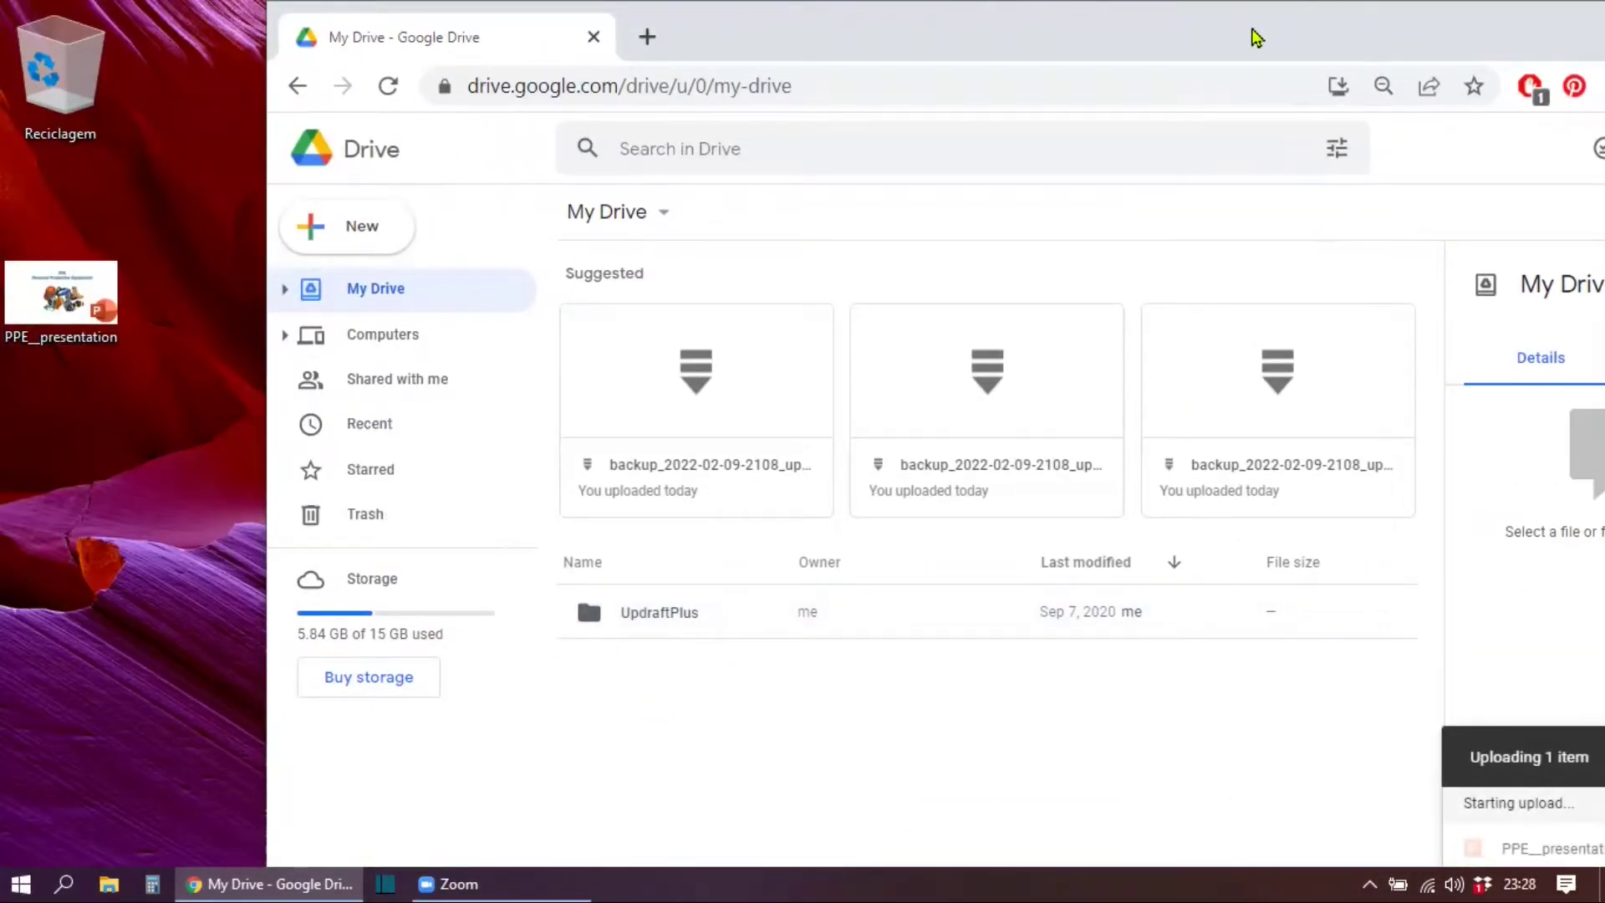
pyautogui.moveTo(1257, 37); pyautogui.dragTo(1039, 18)
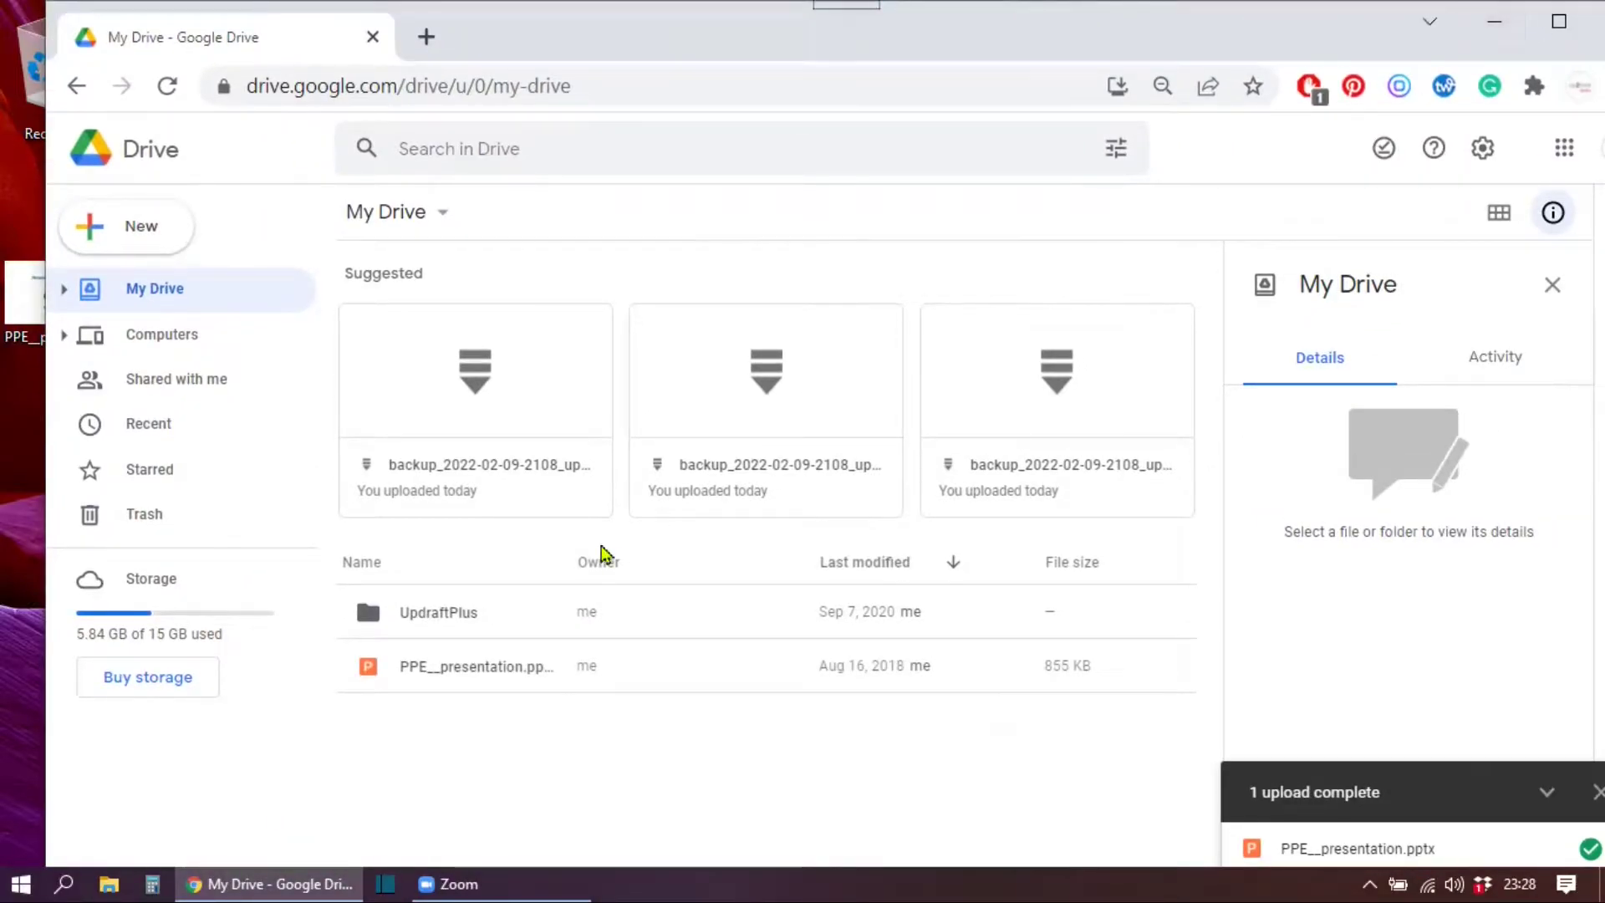
pyautogui.click(1558, 21)
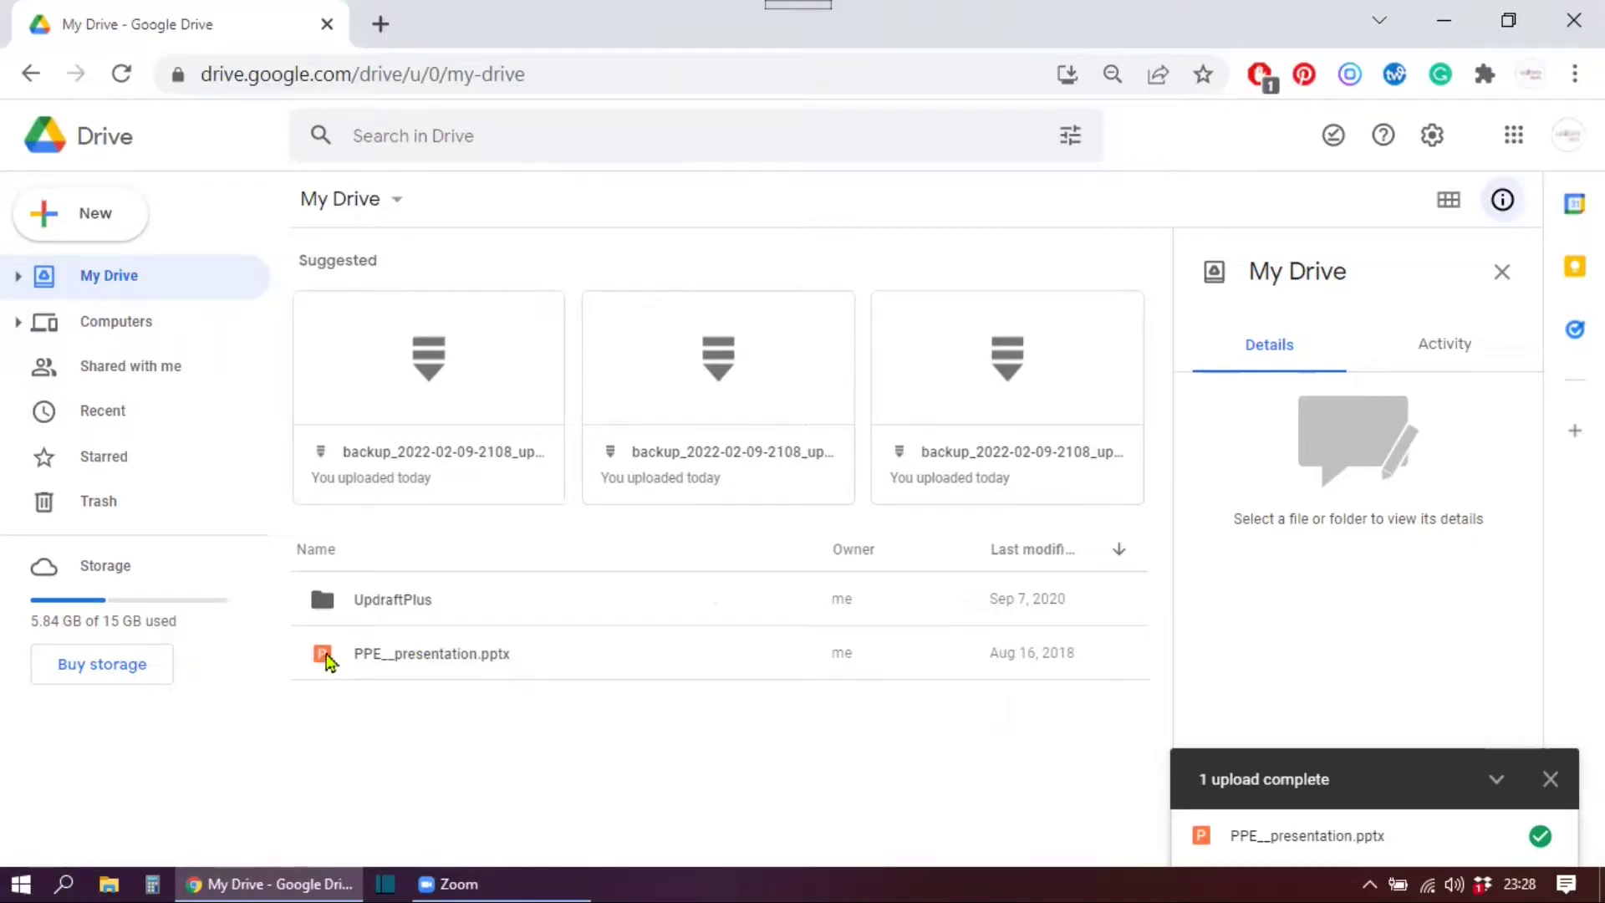
# Open PPE_presentation.pptx in Google Slides and view slides 7 and 8 from the filmstrip.
pyautogui.doubleClick(417, 652)
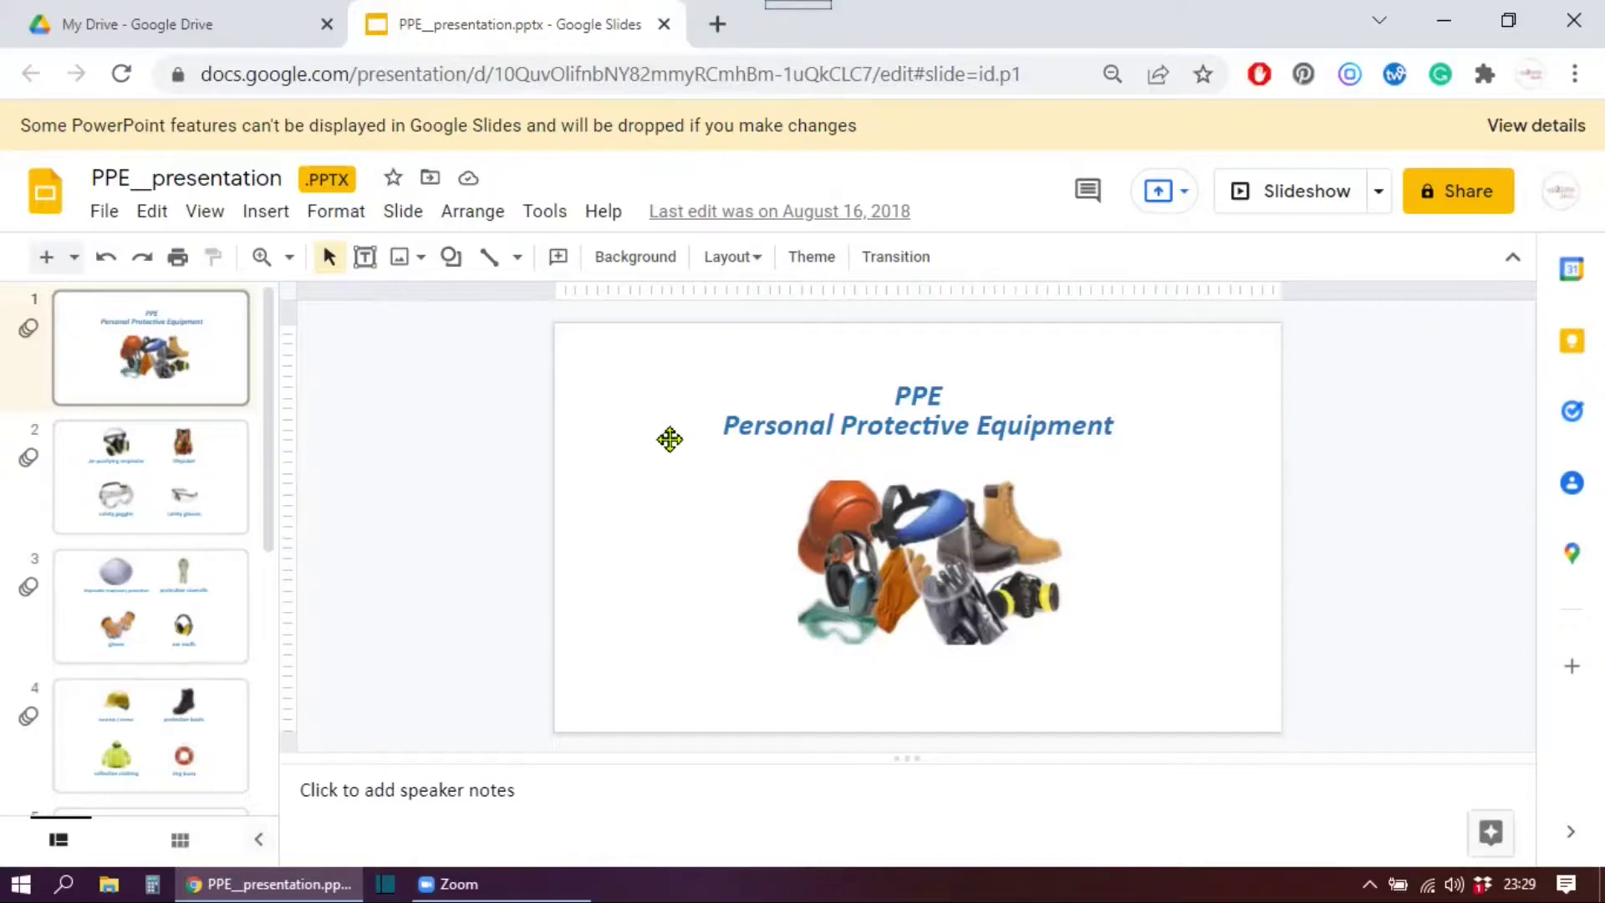
pyautogui.scroll(-5, 268, 585)
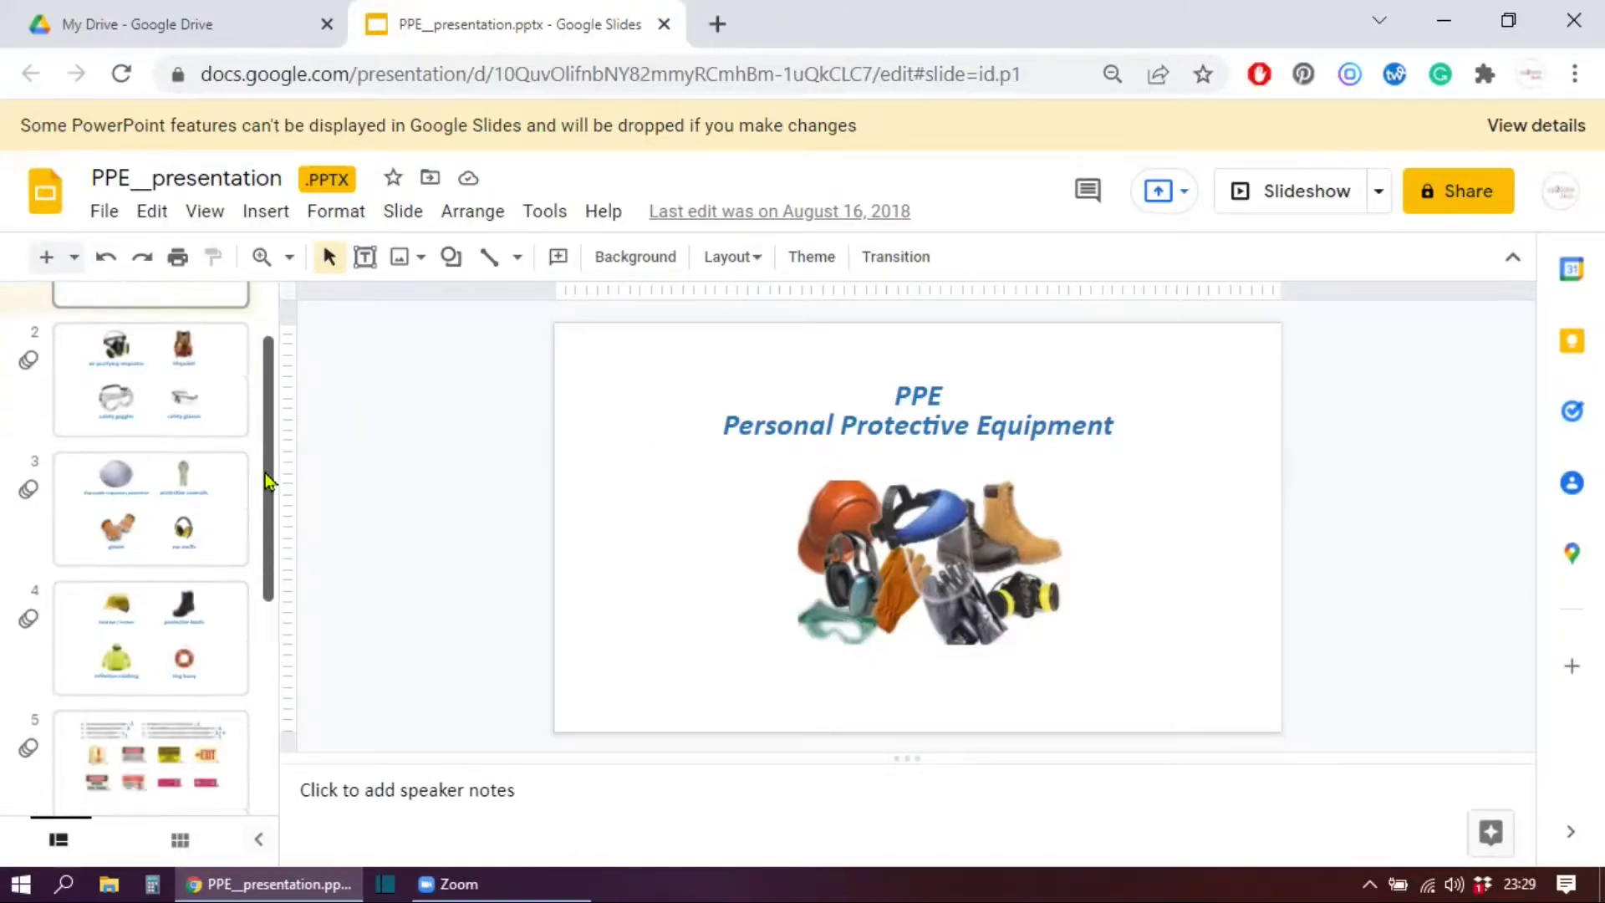
pyautogui.scroll(-1, 266, 694)
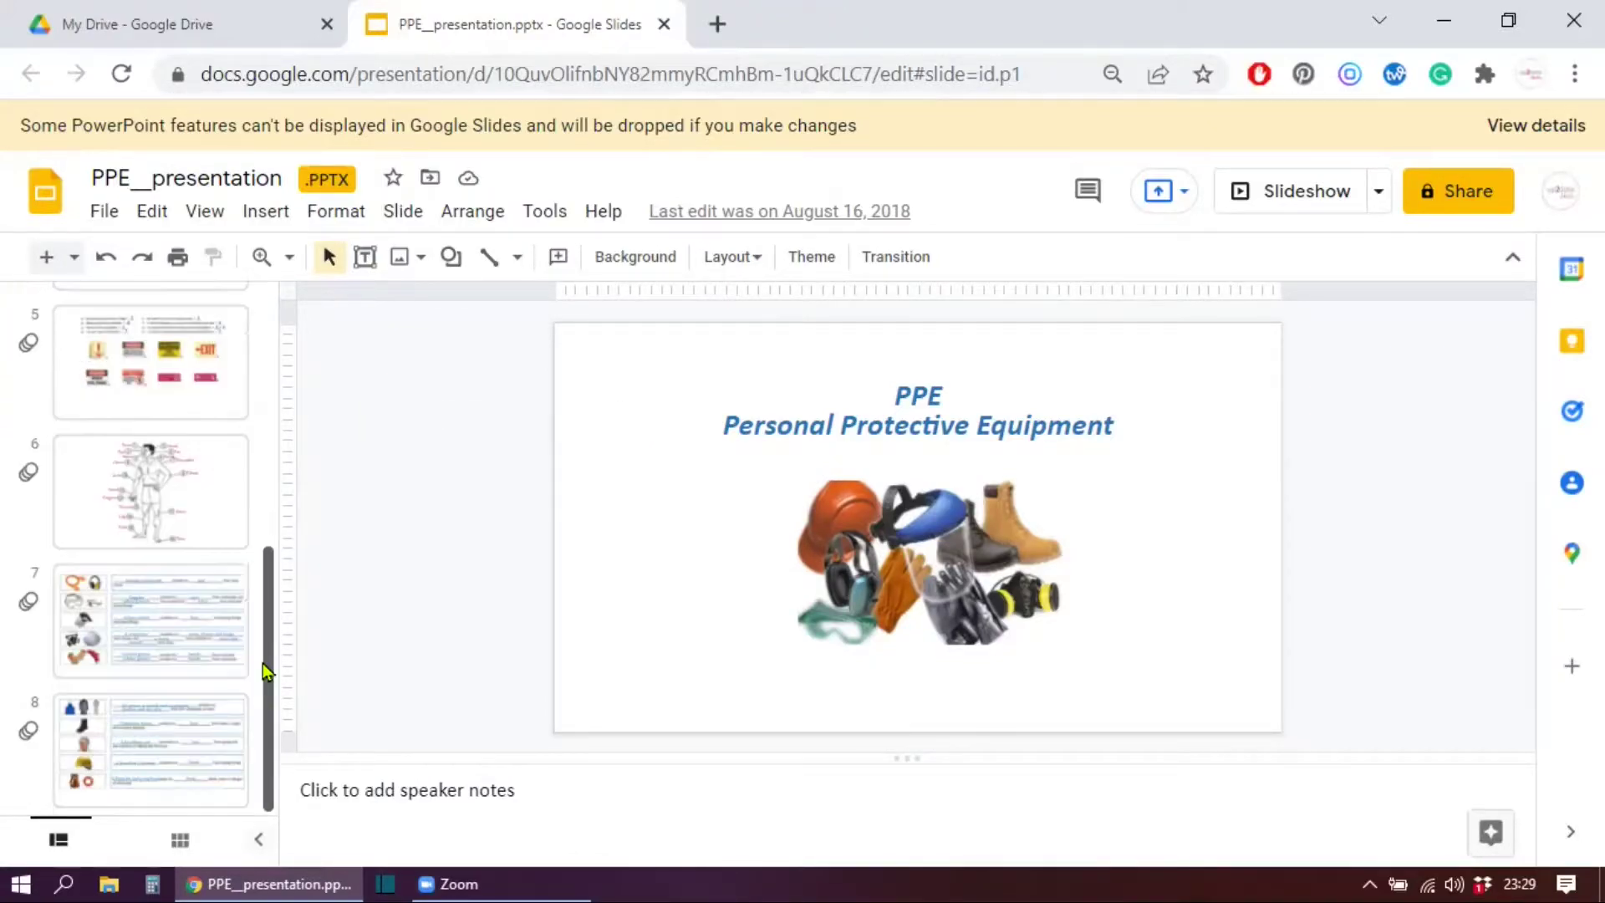
pyautogui.click(168, 650)
pyautogui.click(150, 741)
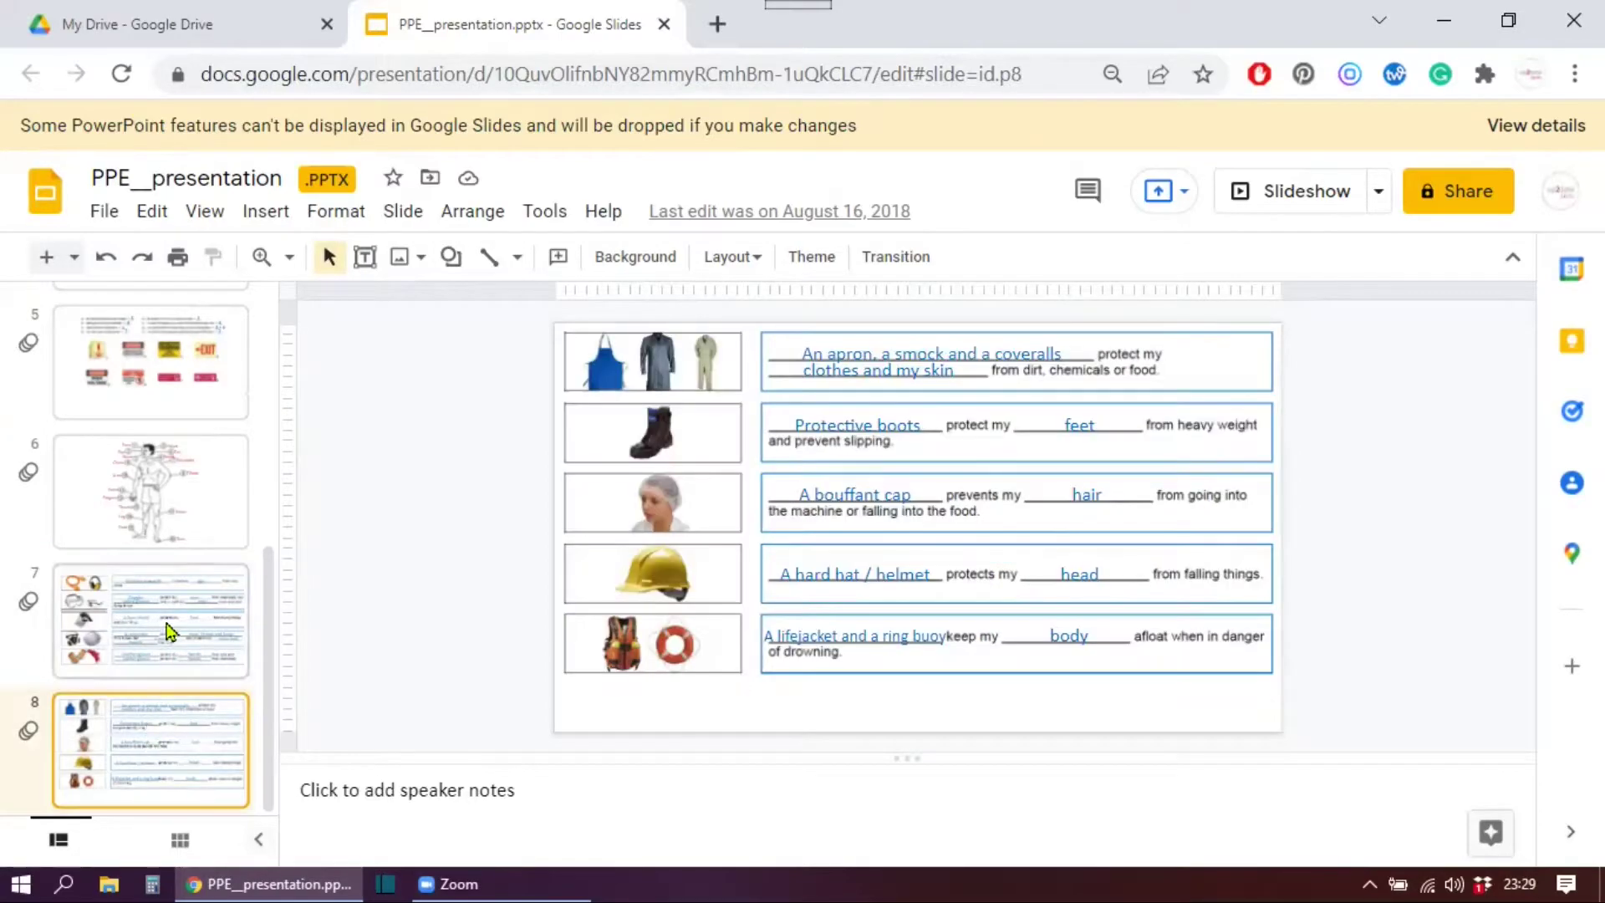
pyautogui.click(171, 627)
pyautogui.click(170, 362)
pyautogui.scroll(6, 170, 362)
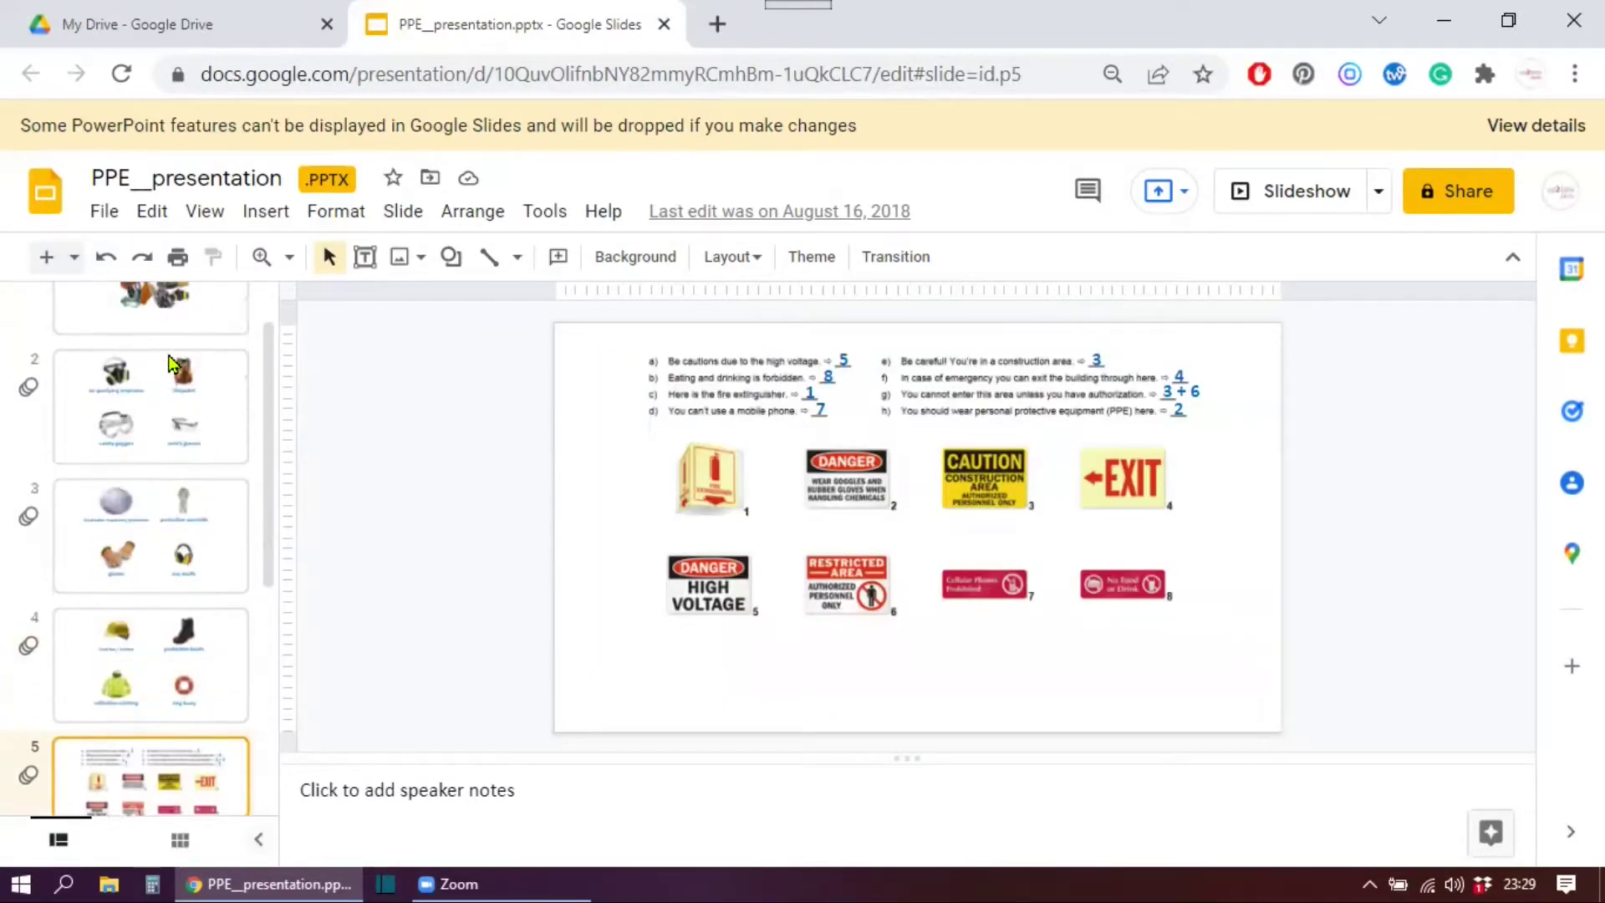
pyautogui.click(168, 354)
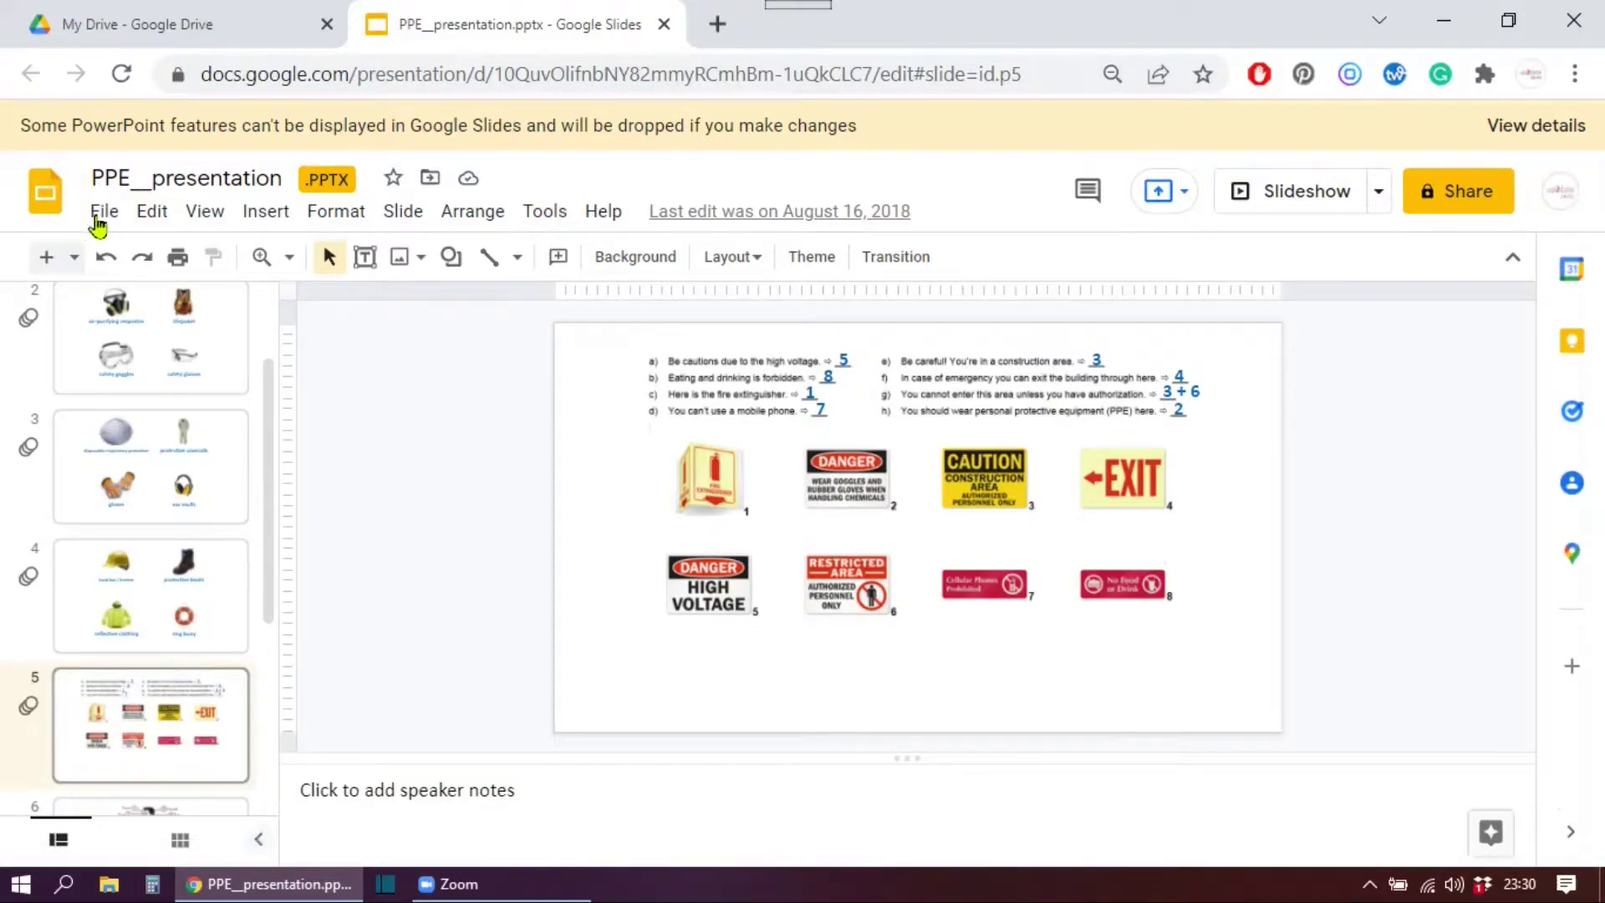
# From the Slides home page, start a new blank presentation and bring up its File menu.
pyautogui.click(55, 194)
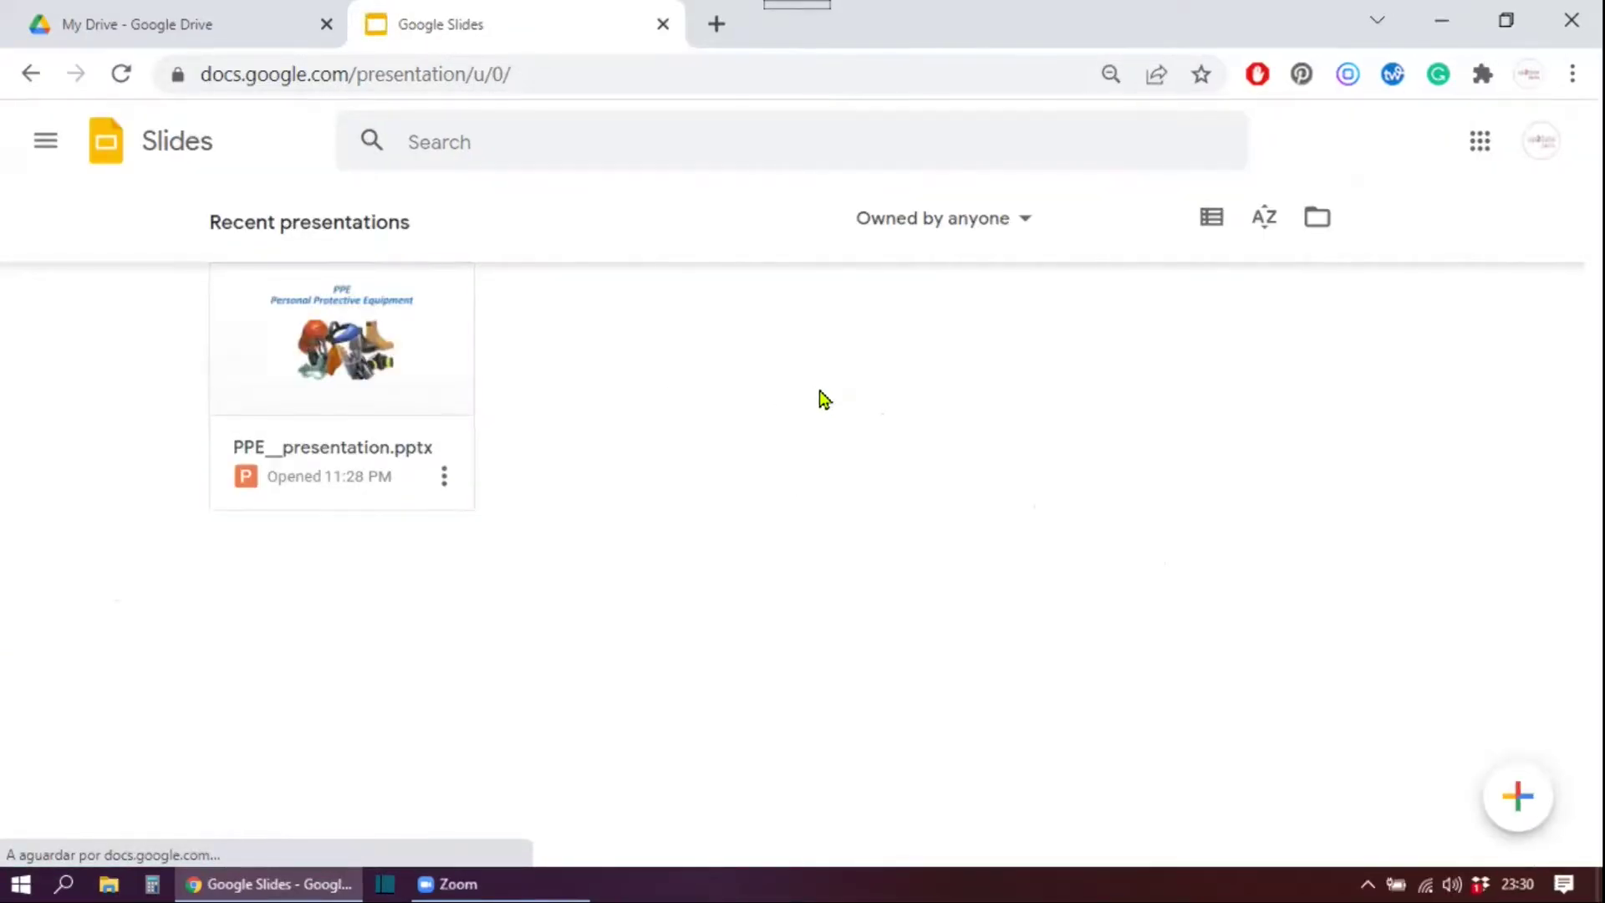
pyautogui.click(1520, 794)
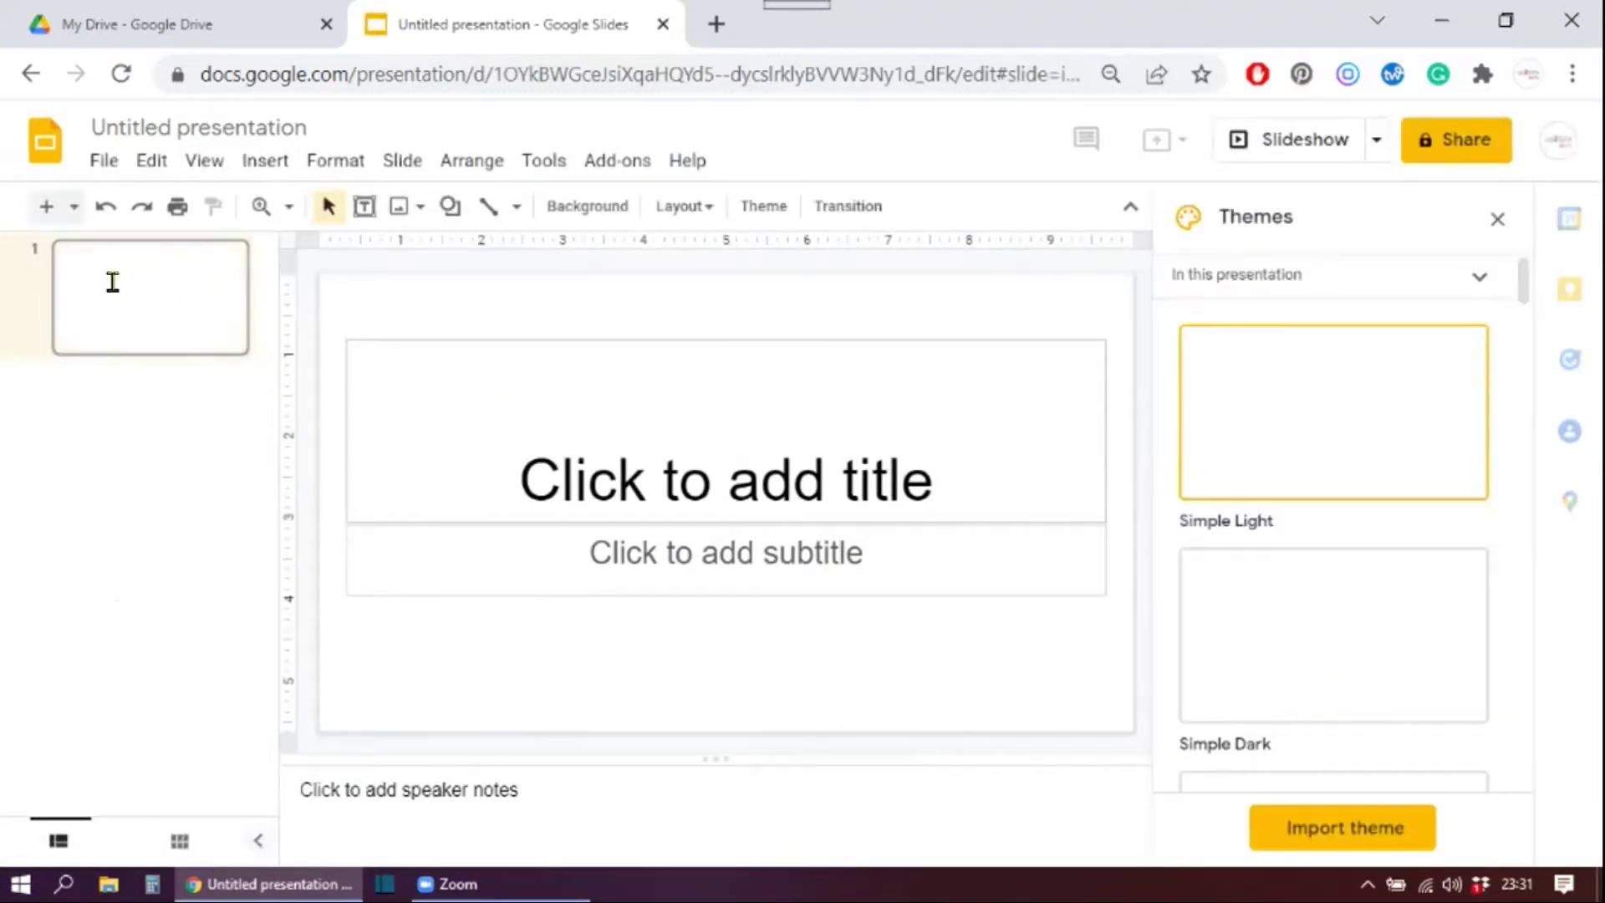
pyautogui.click(104, 163)
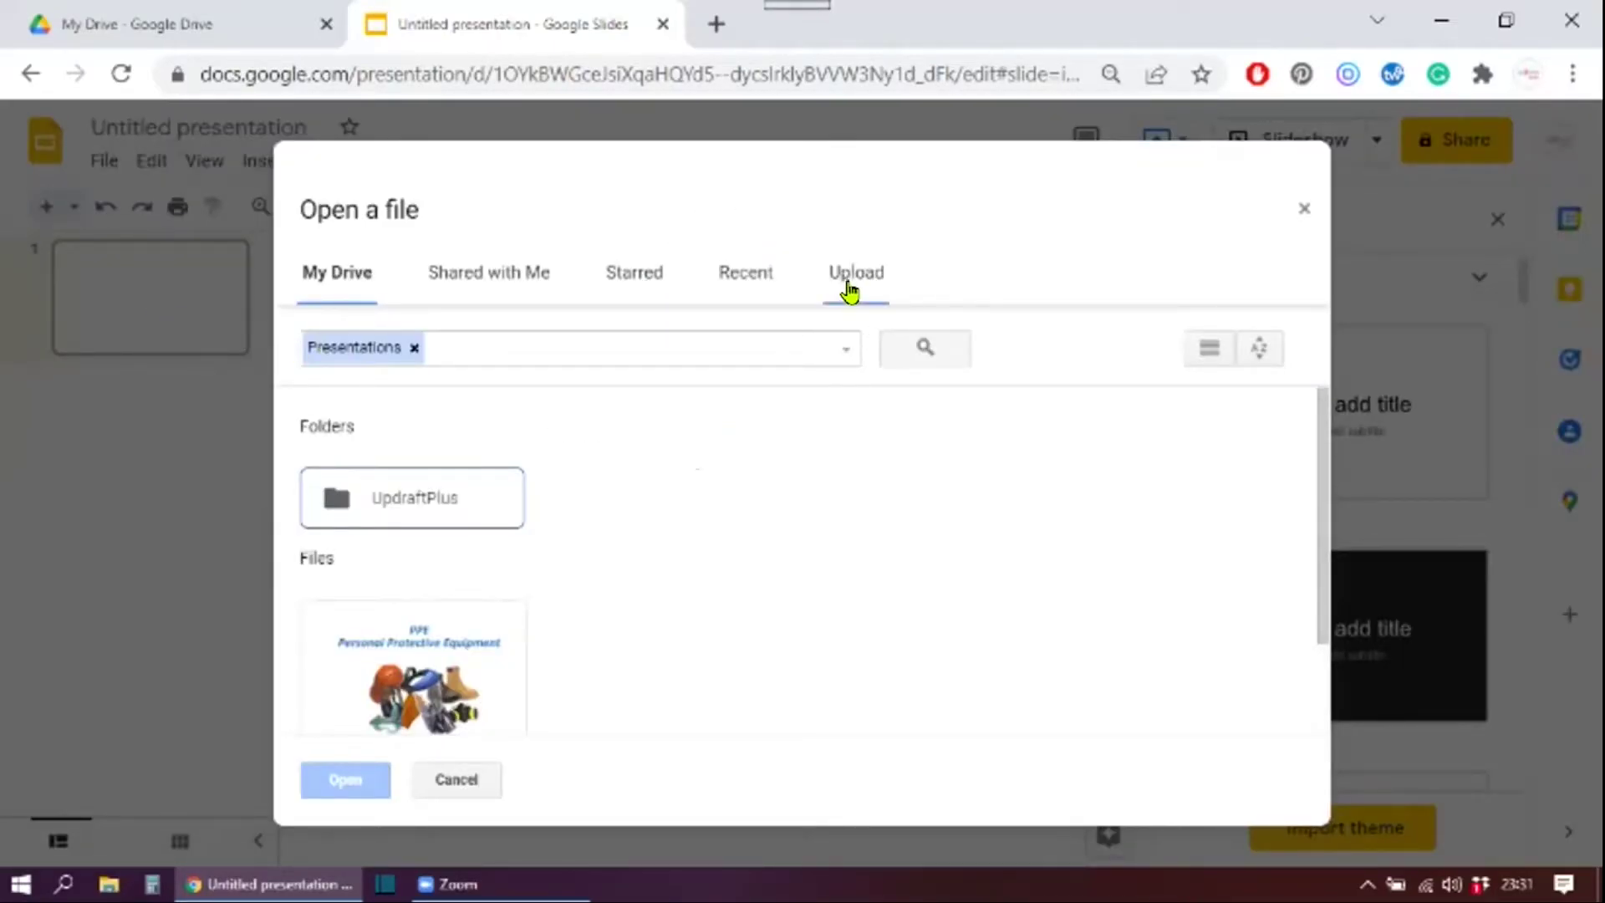
# Drop the desktop PPE_presentation file into the Upload tab of the Open a file dialog.
pyautogui.click(847, 279)
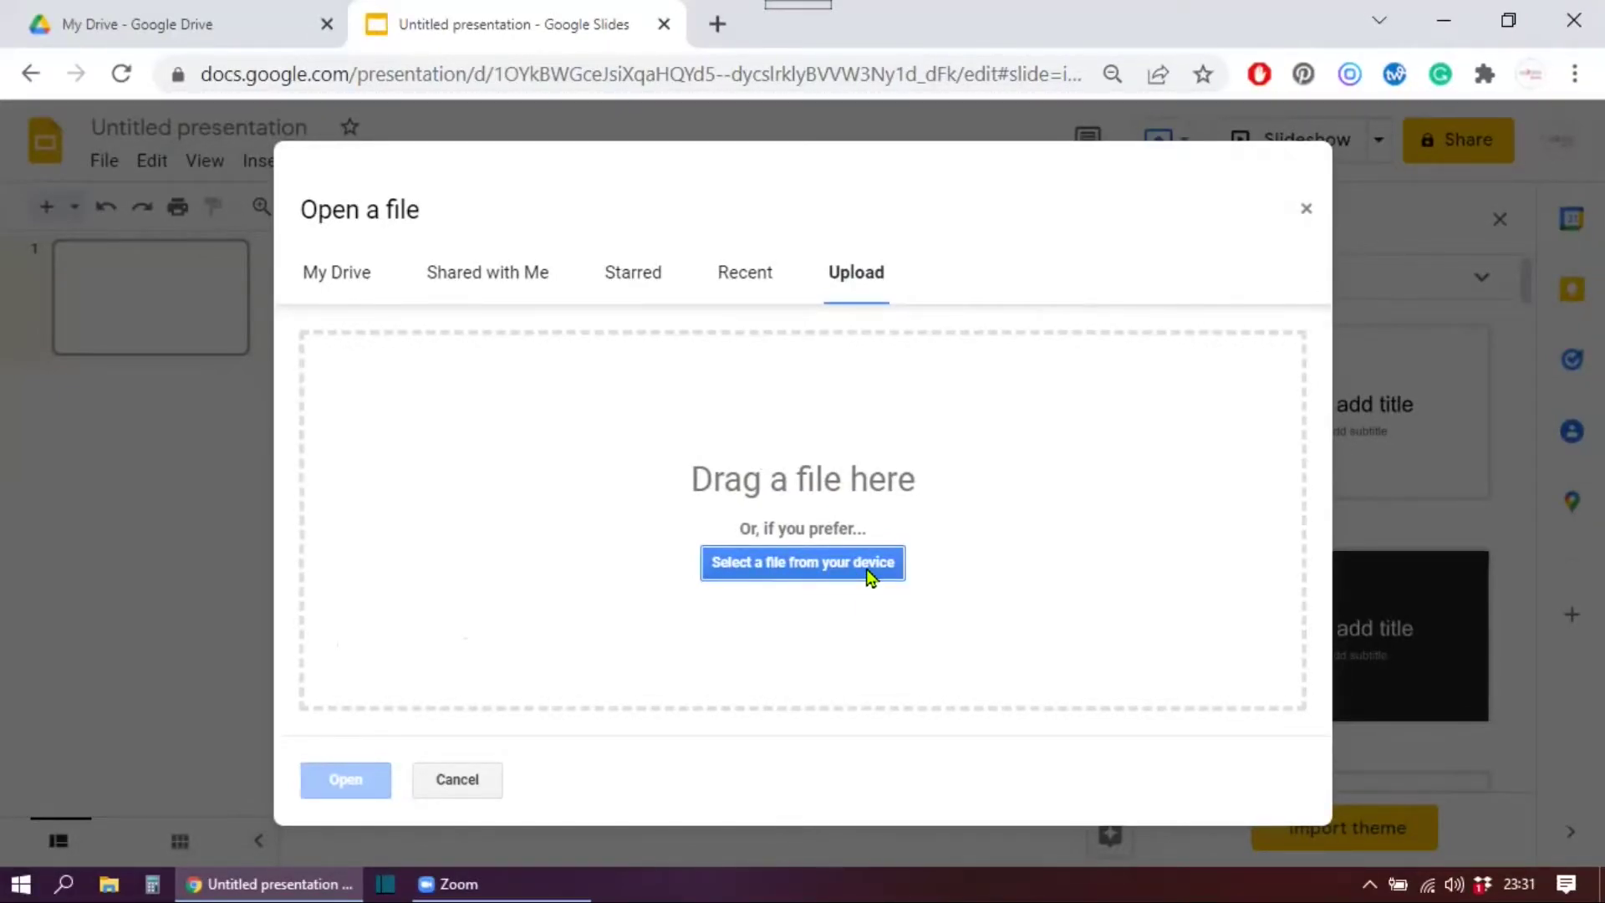
pyautogui.click(1508, 20)
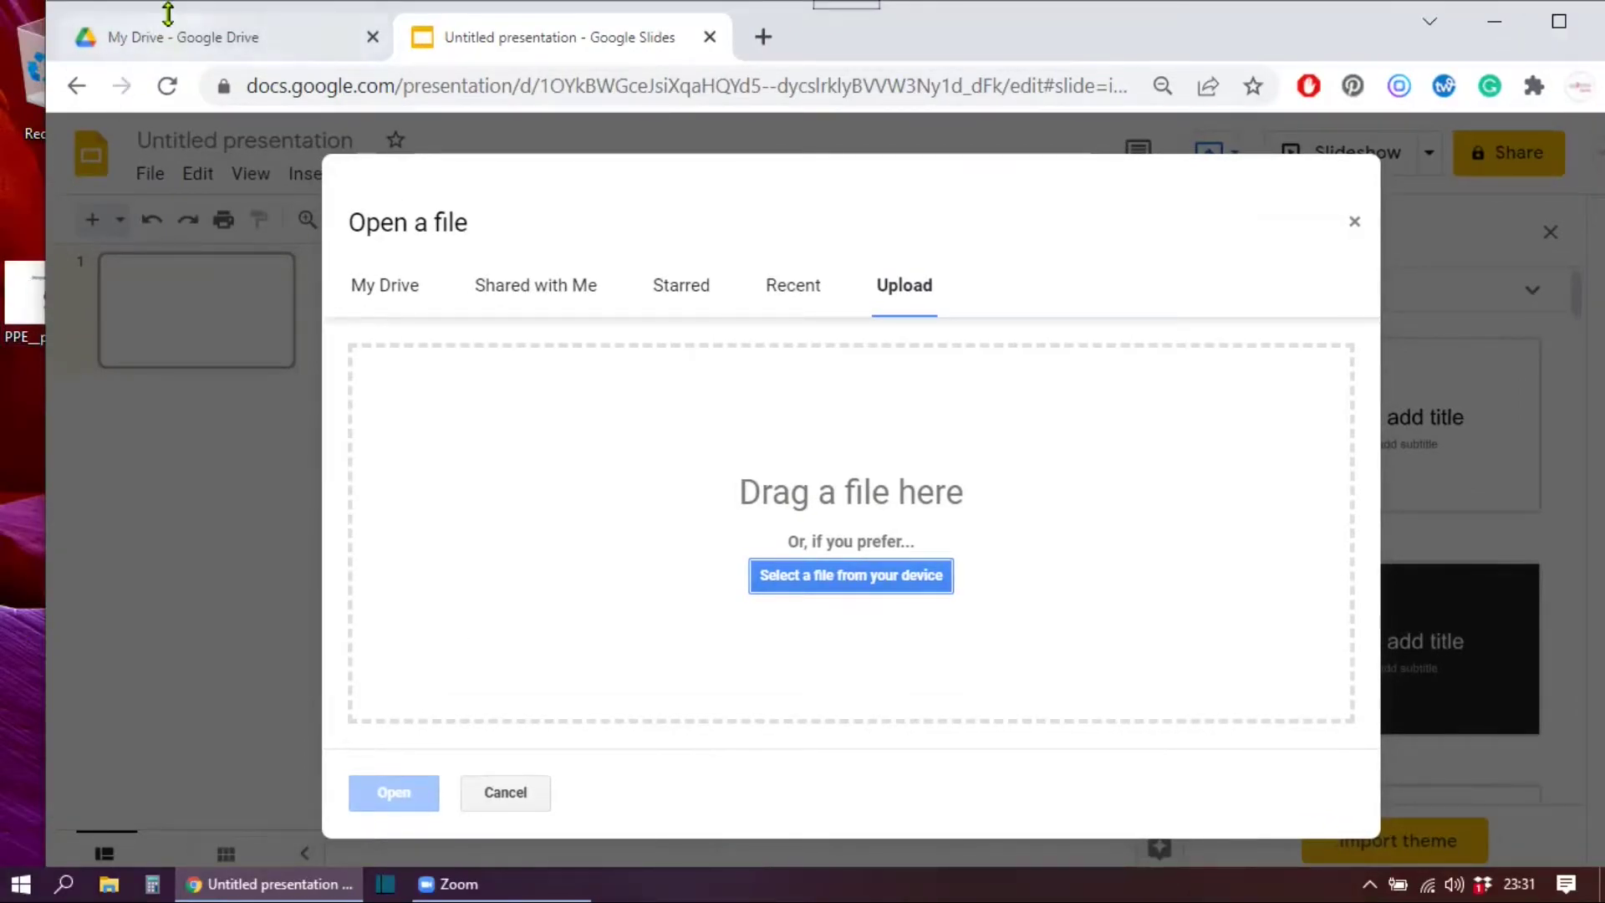
pyautogui.moveTo(150, 18); pyautogui.dragTo(247, 17)
pyautogui.moveTo(60, 278); pyautogui.dragTo(781, 451)
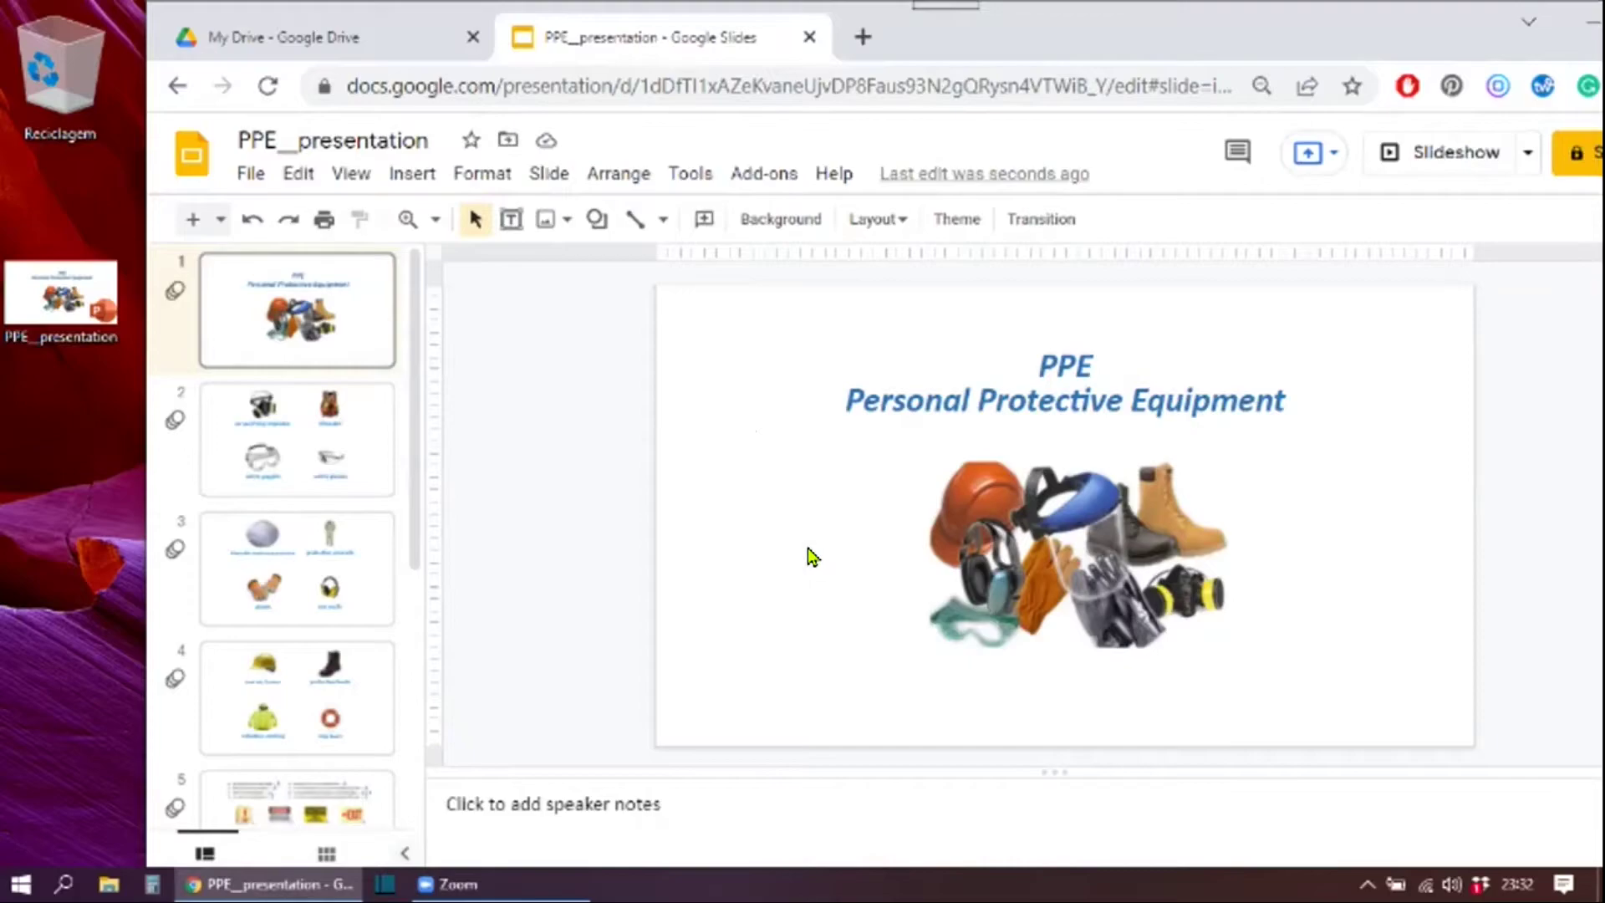
# Maximize Chrome, select slide 1 and play PPE__presentation as a full-screen slideshow.
pyautogui.doubleClick(1119, 19)
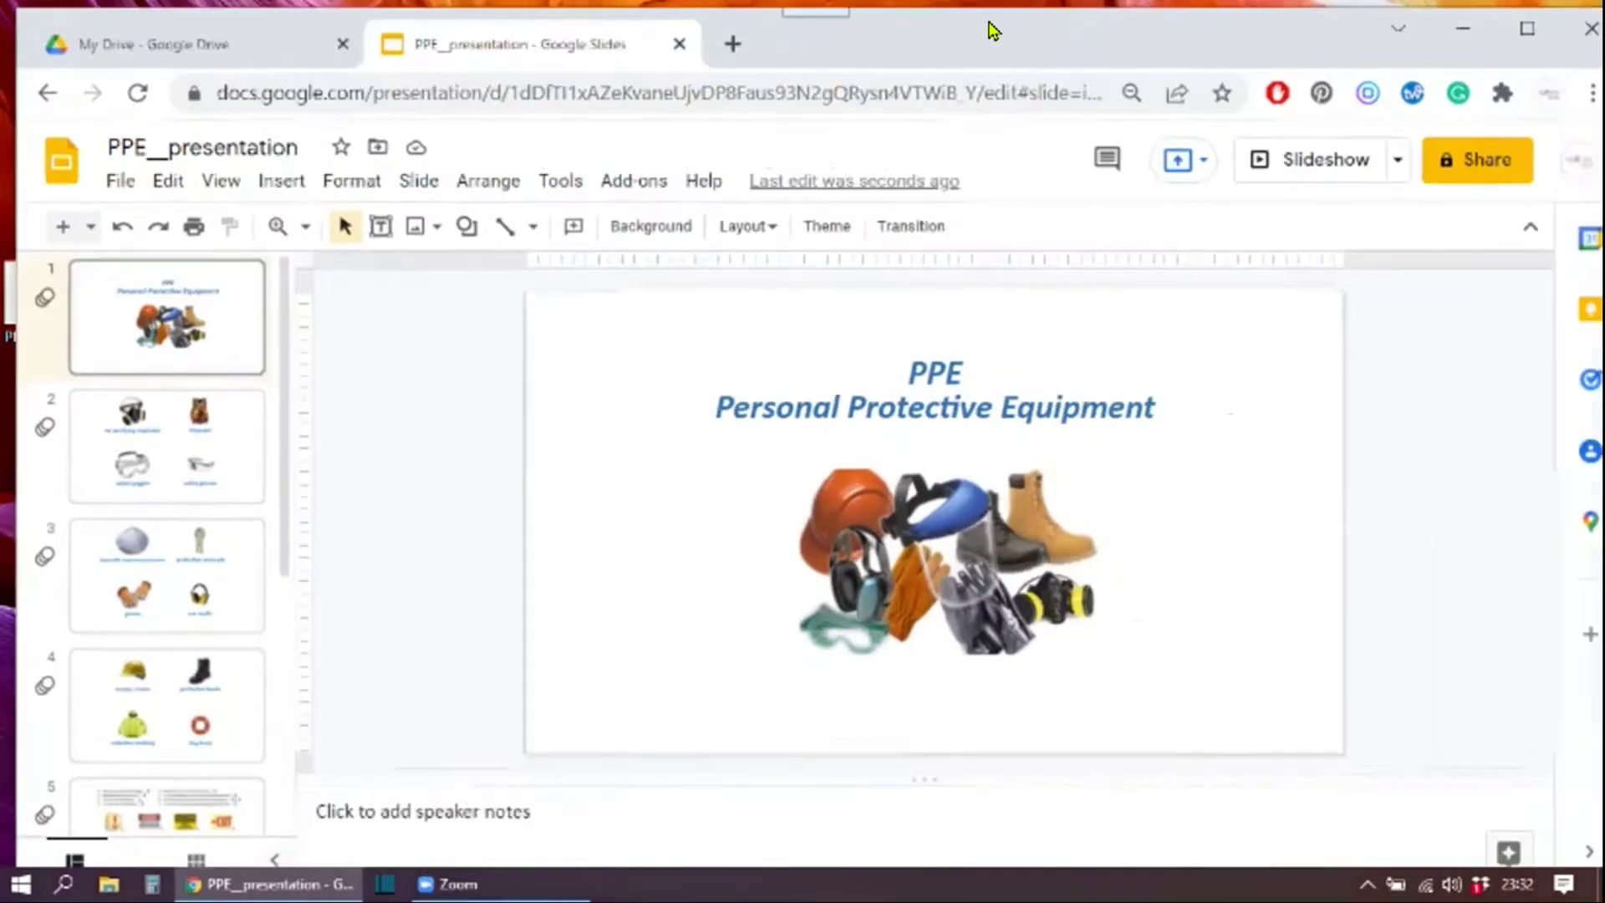
pyautogui.click(1517, 30)
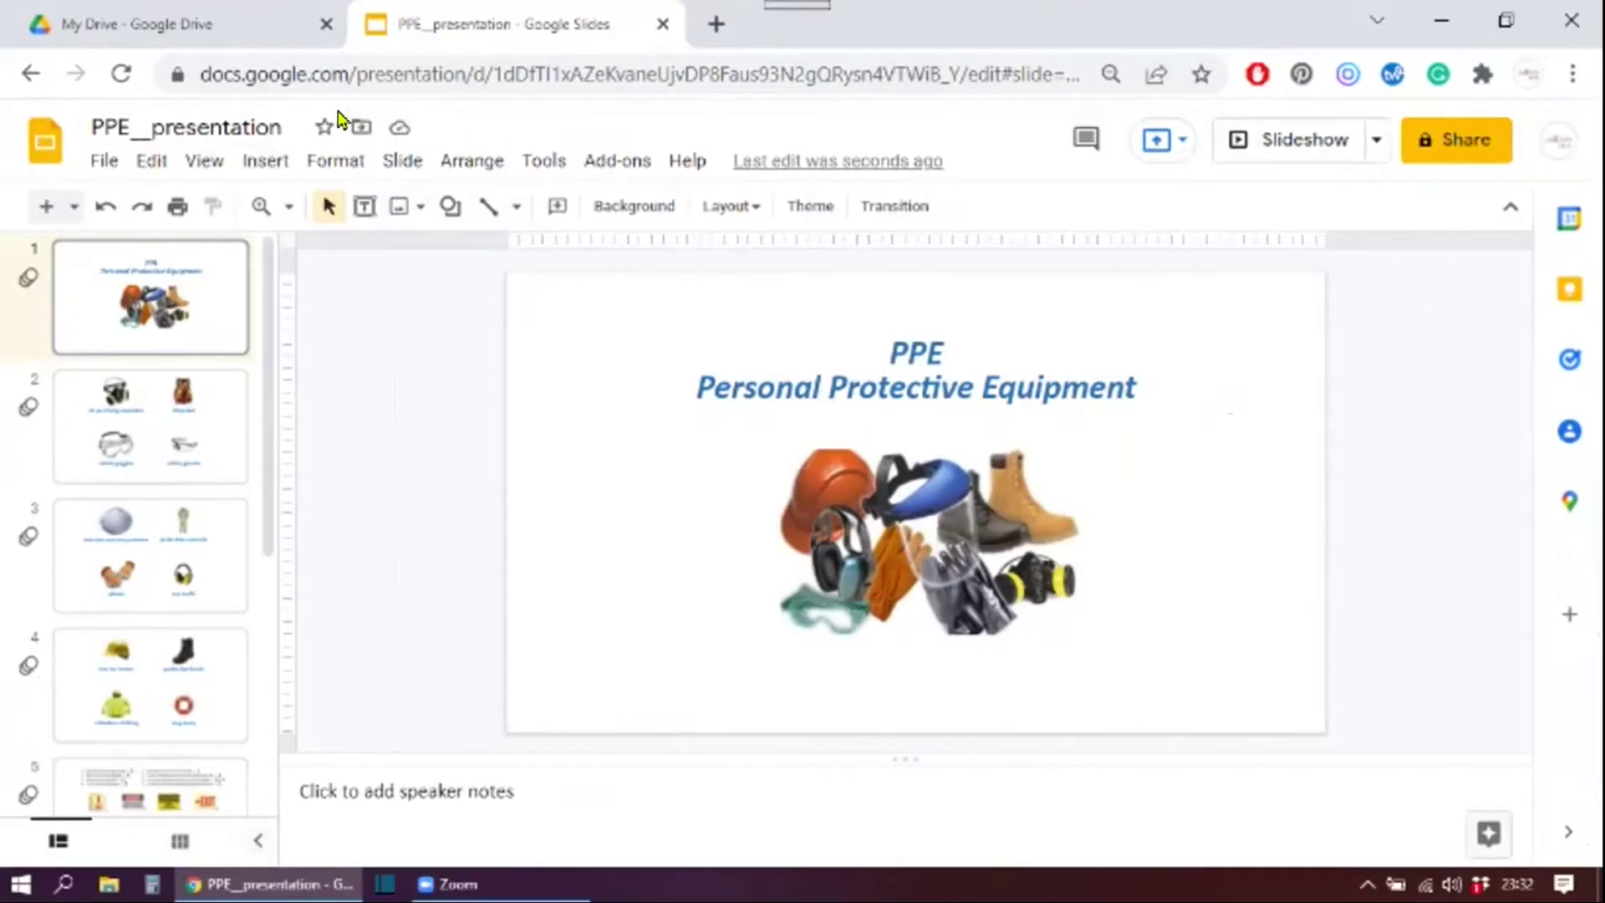
pyautogui.click(186, 297)
pyautogui.click(1293, 140)
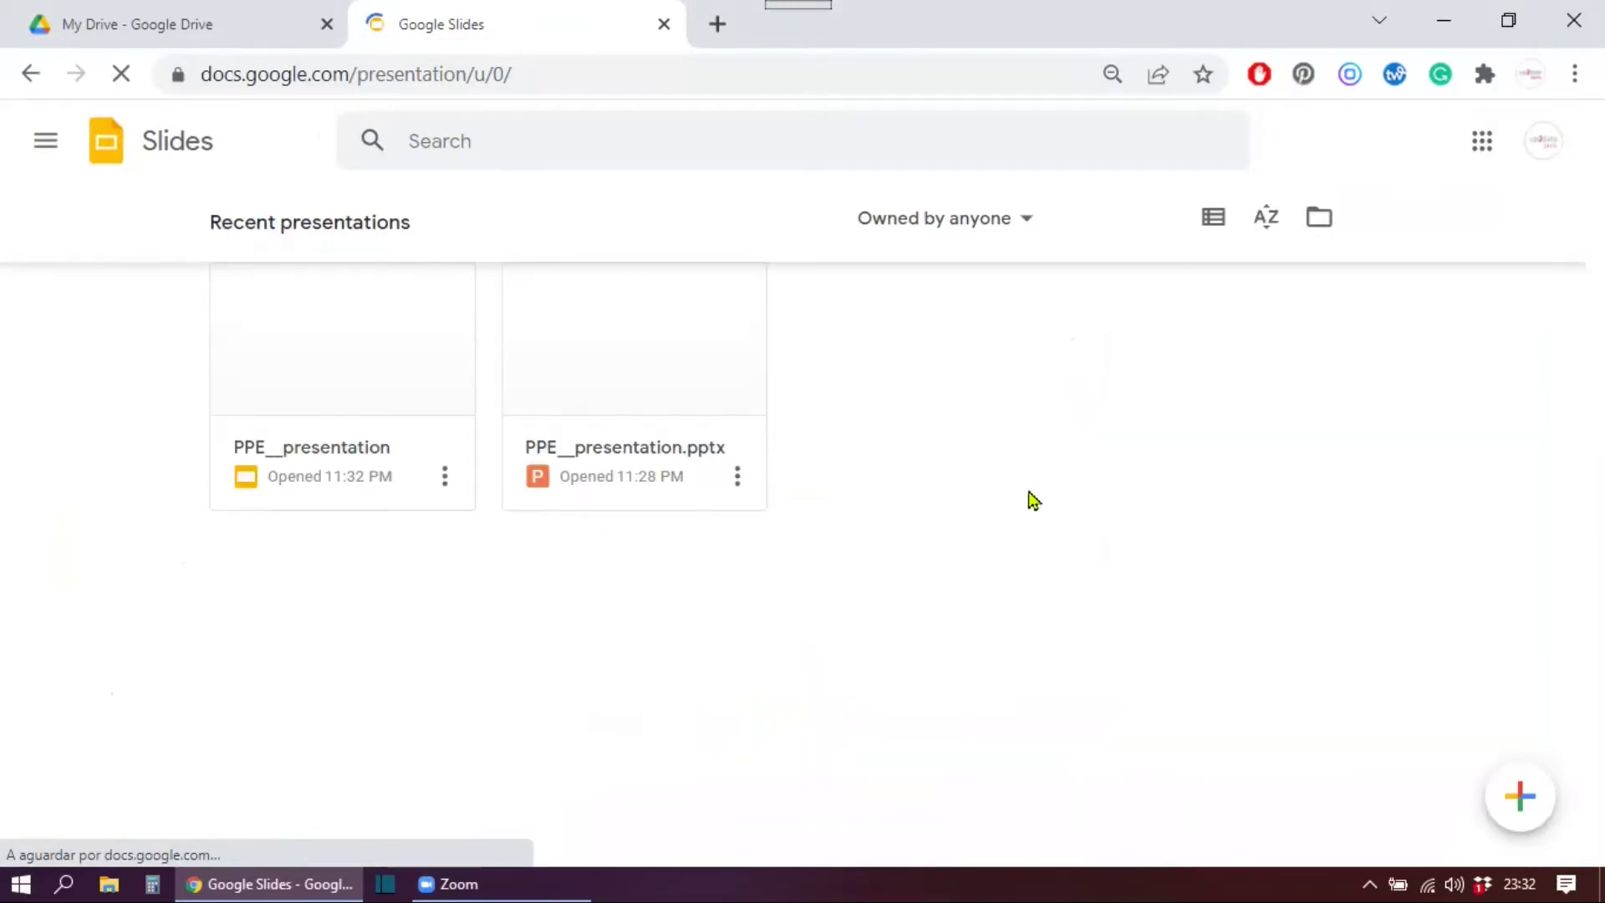
# Create a blank presentation and choose File > Import slides.
pyautogui.click(1519, 796)
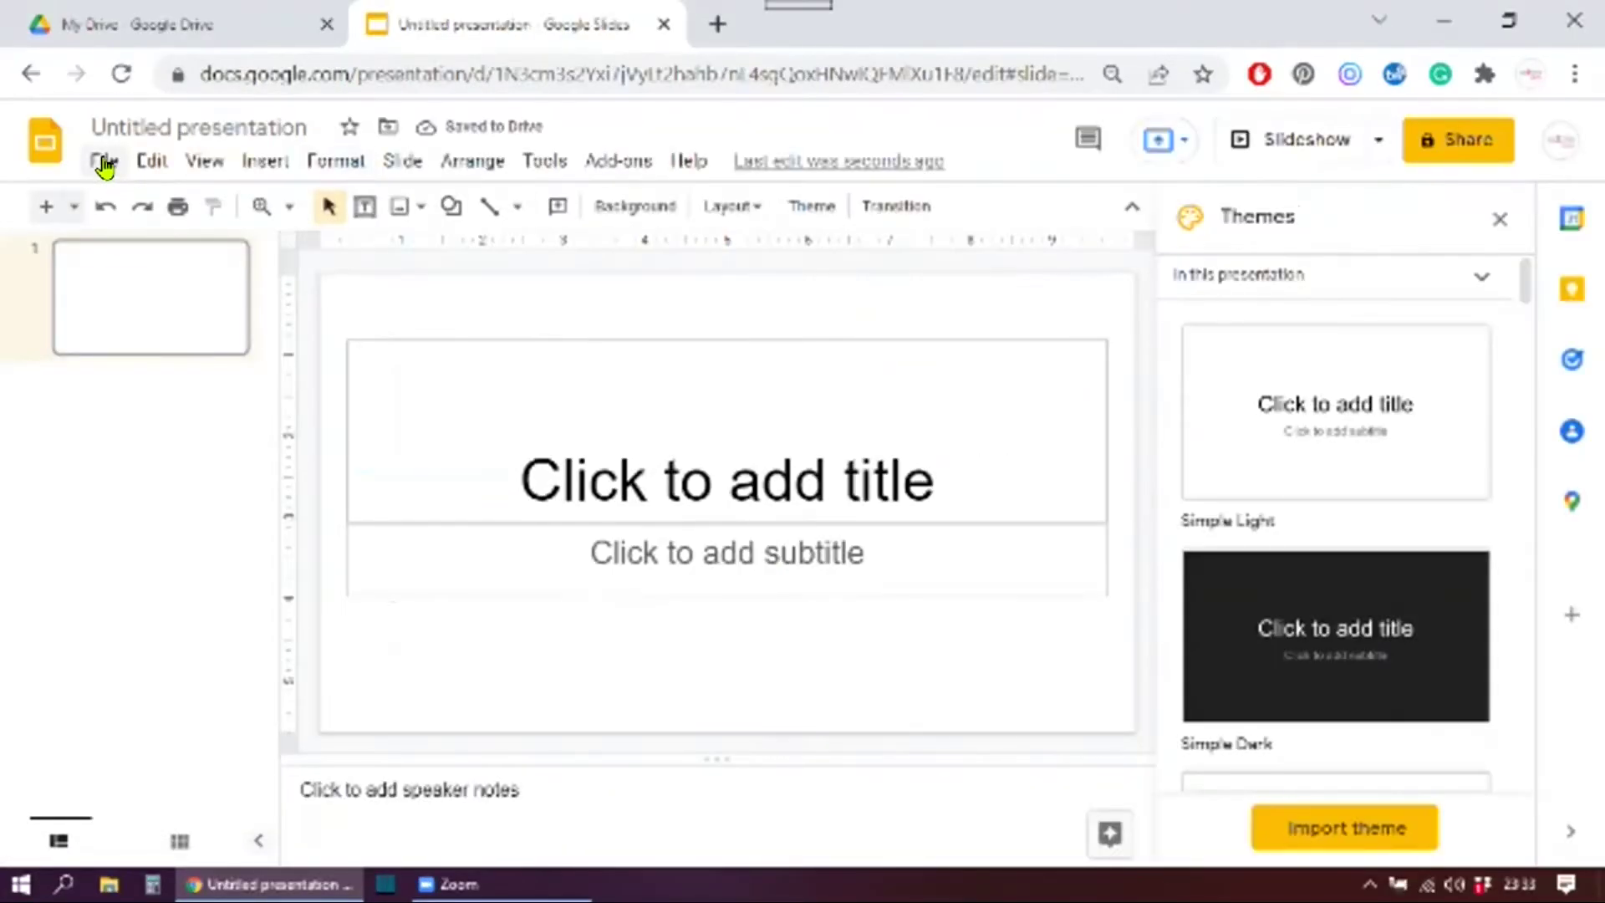
pyautogui.click(103, 163)
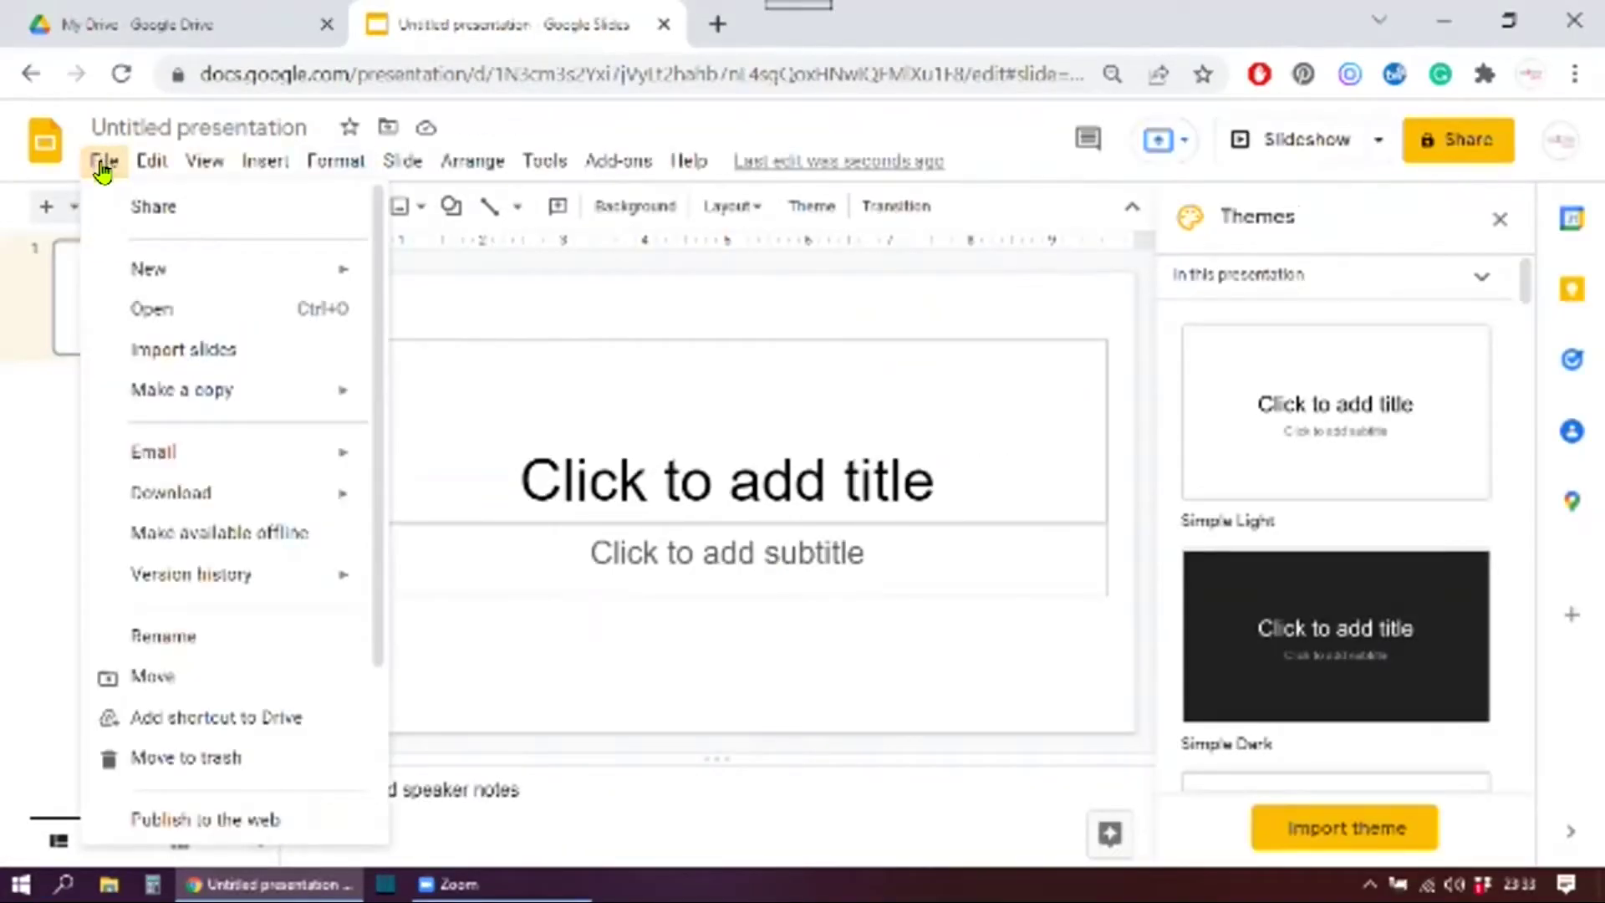
pyautogui.click(182, 348)
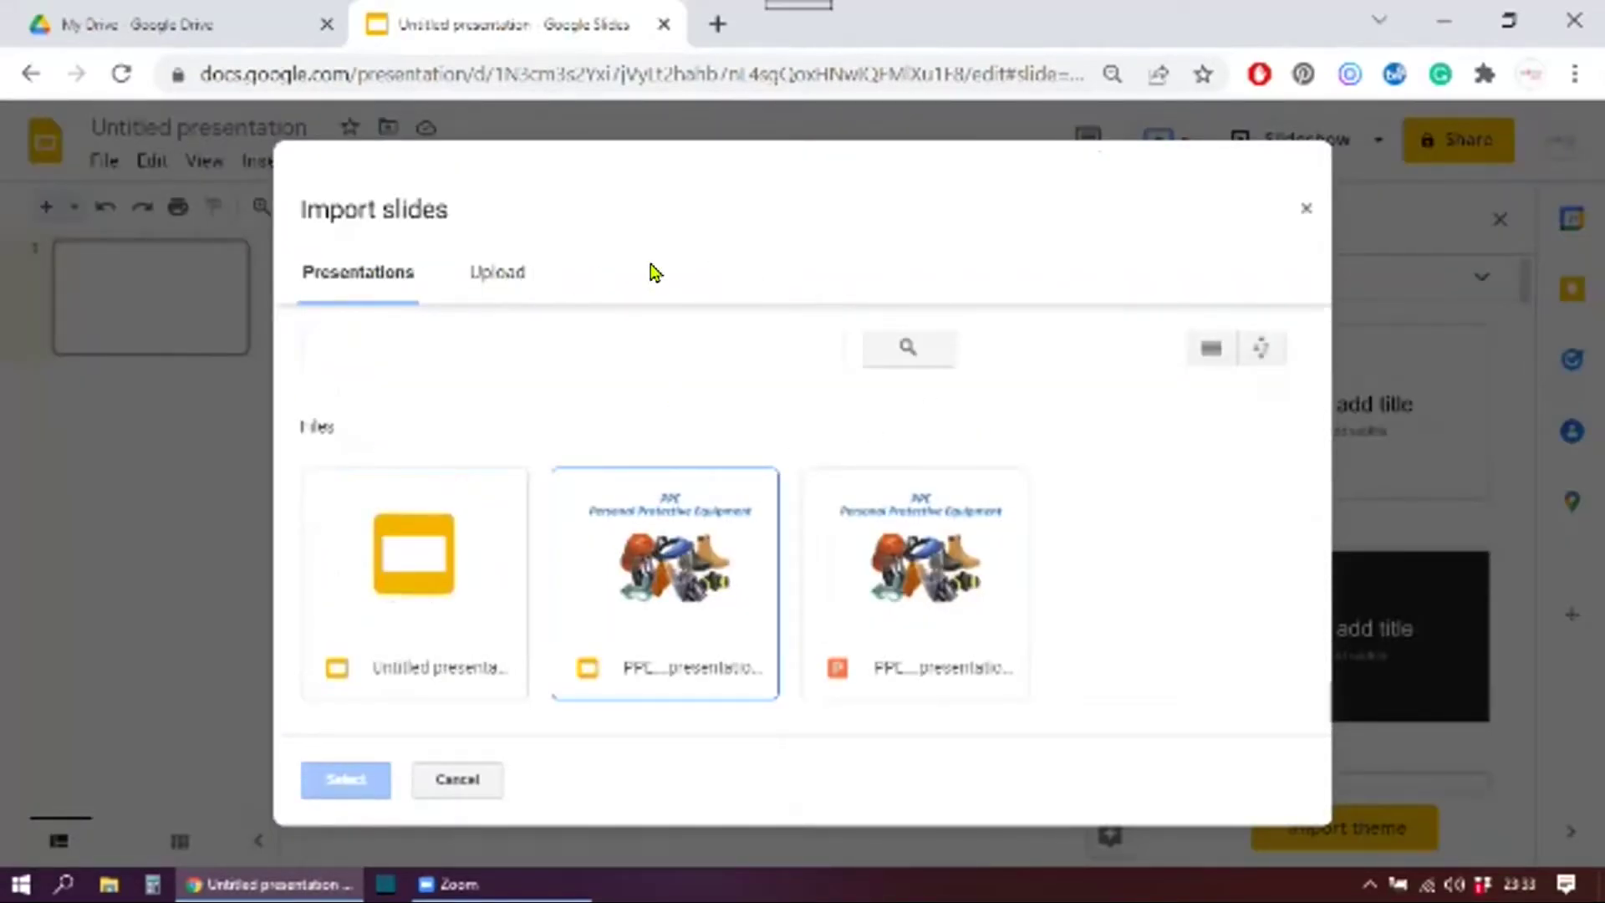
# Upload PPE_presentation from the desktop via the Import slides dialog's Upload tab.
pyautogui.click(493, 272)
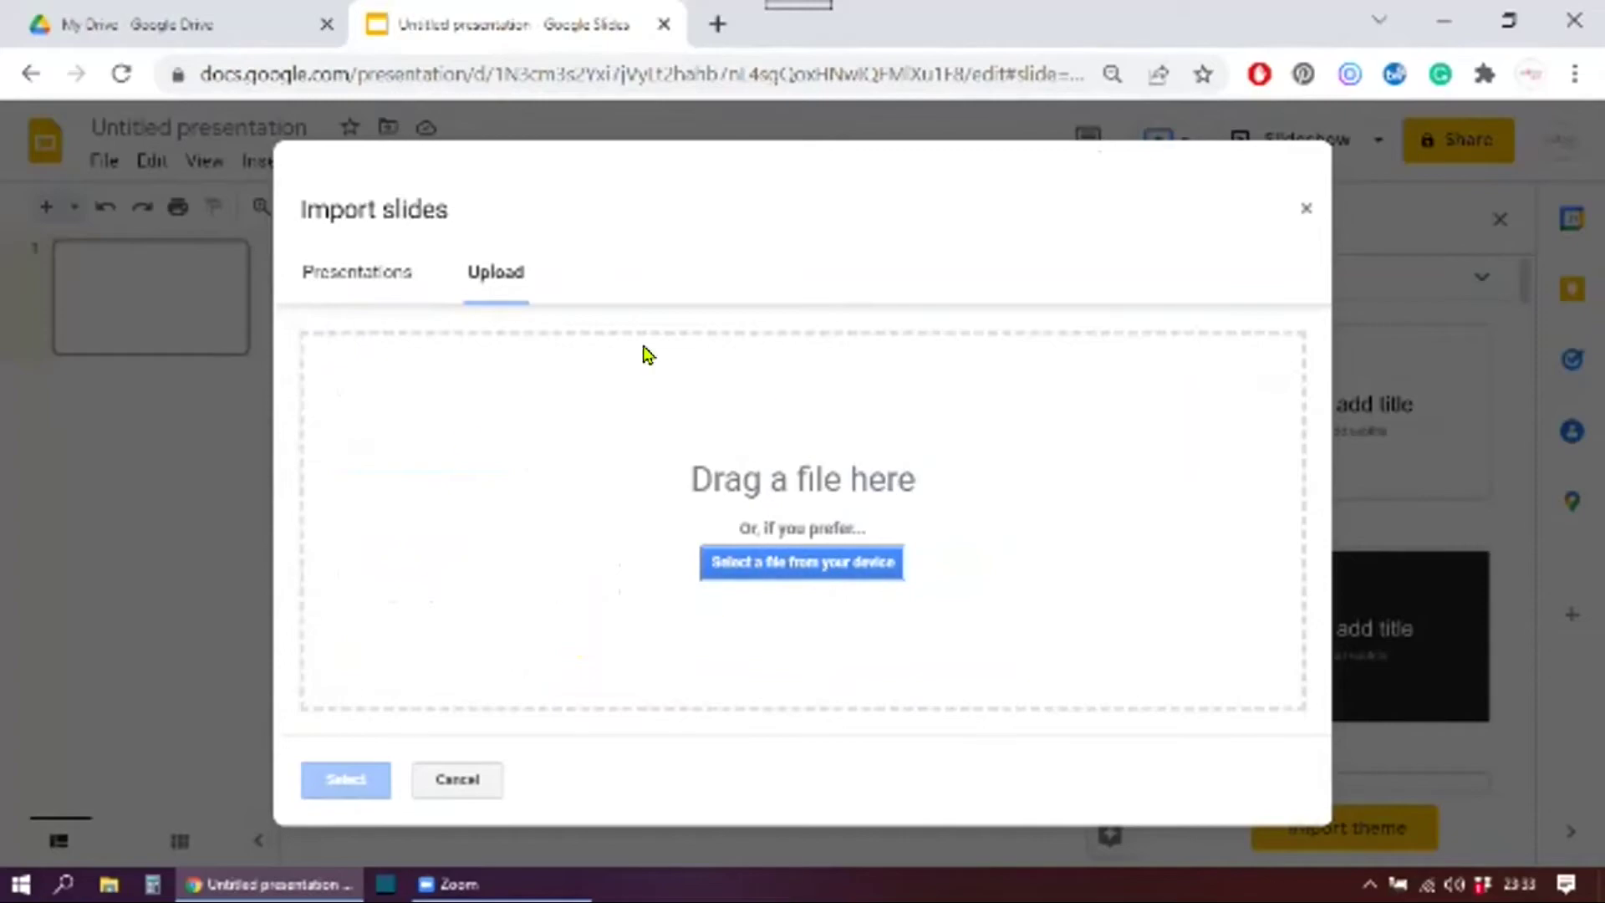
pyautogui.click(766, 566)
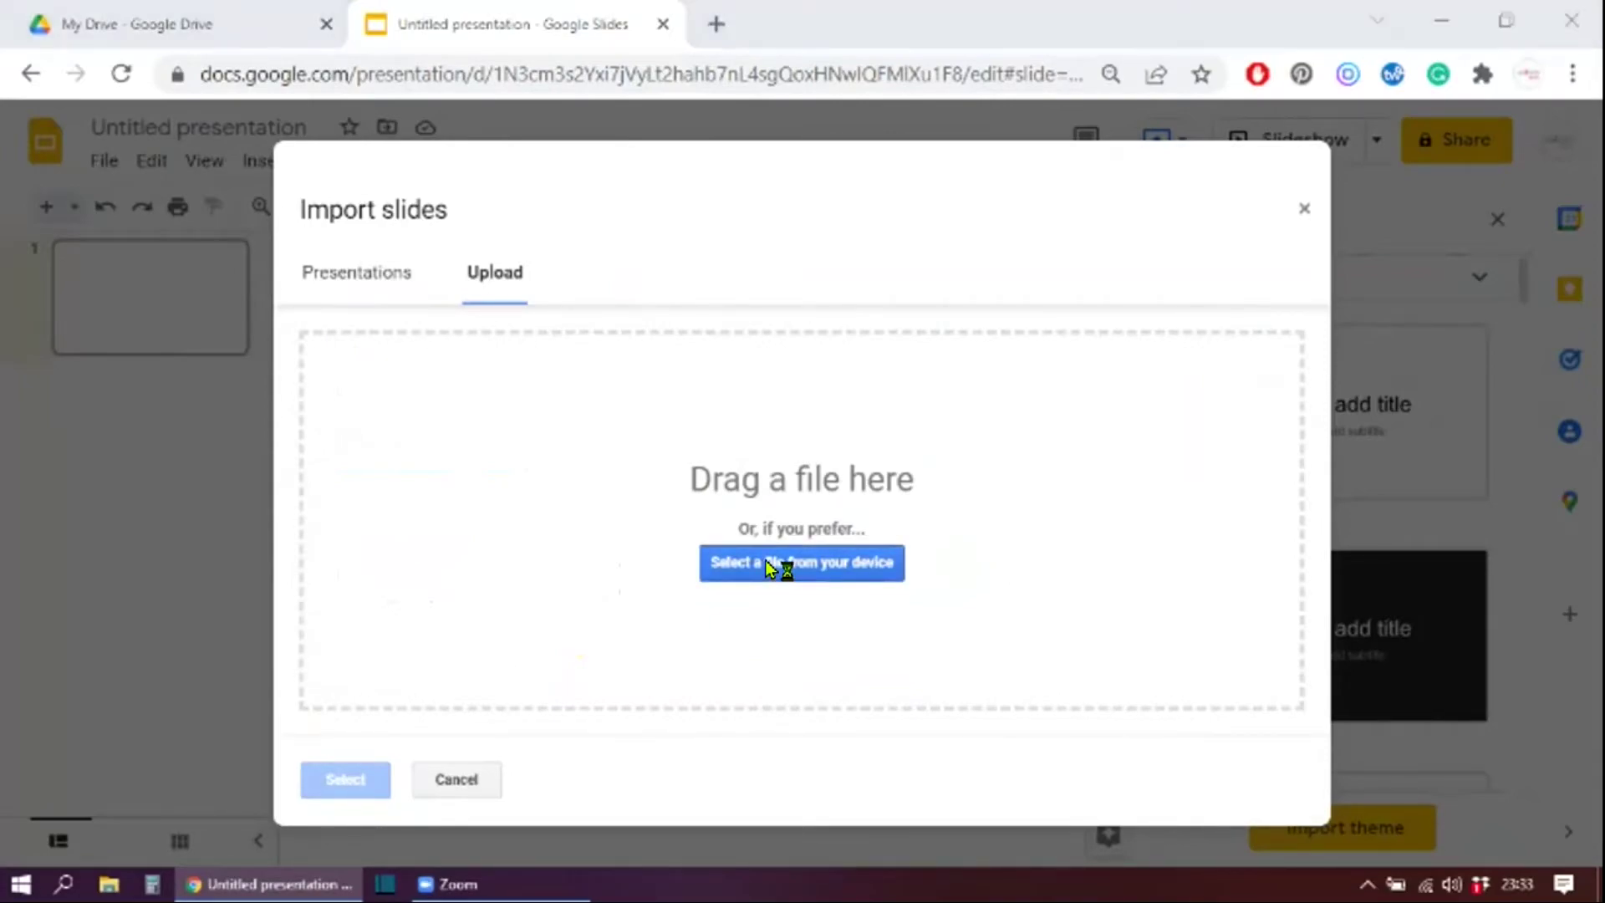
pyautogui.click(272, 342)
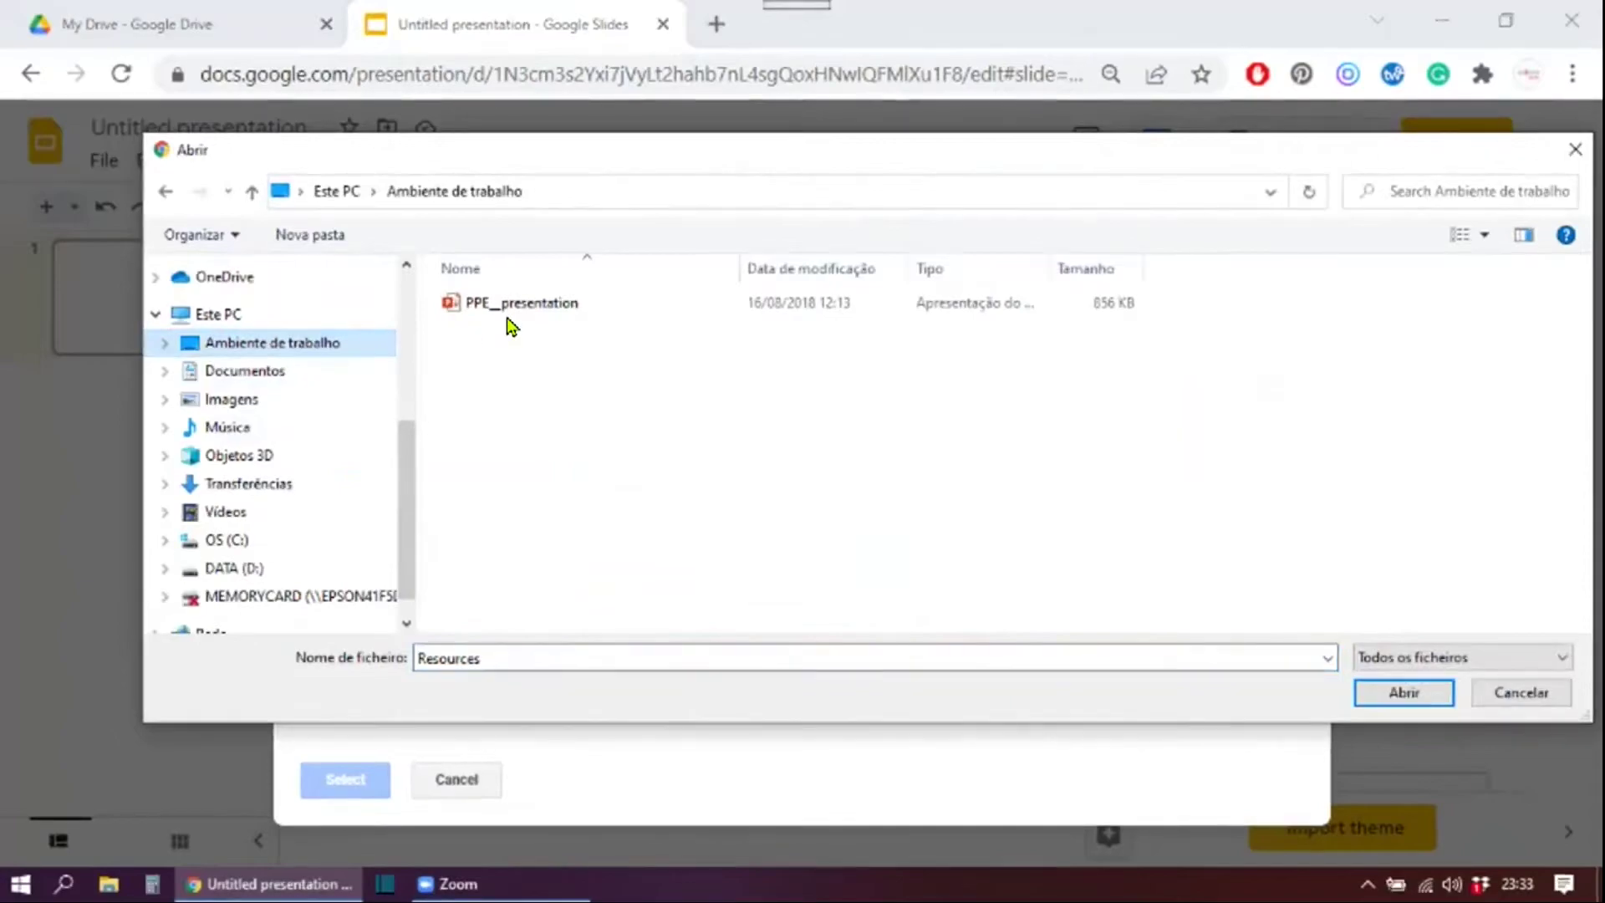
pyautogui.click(506, 304)
pyautogui.click(1377, 696)
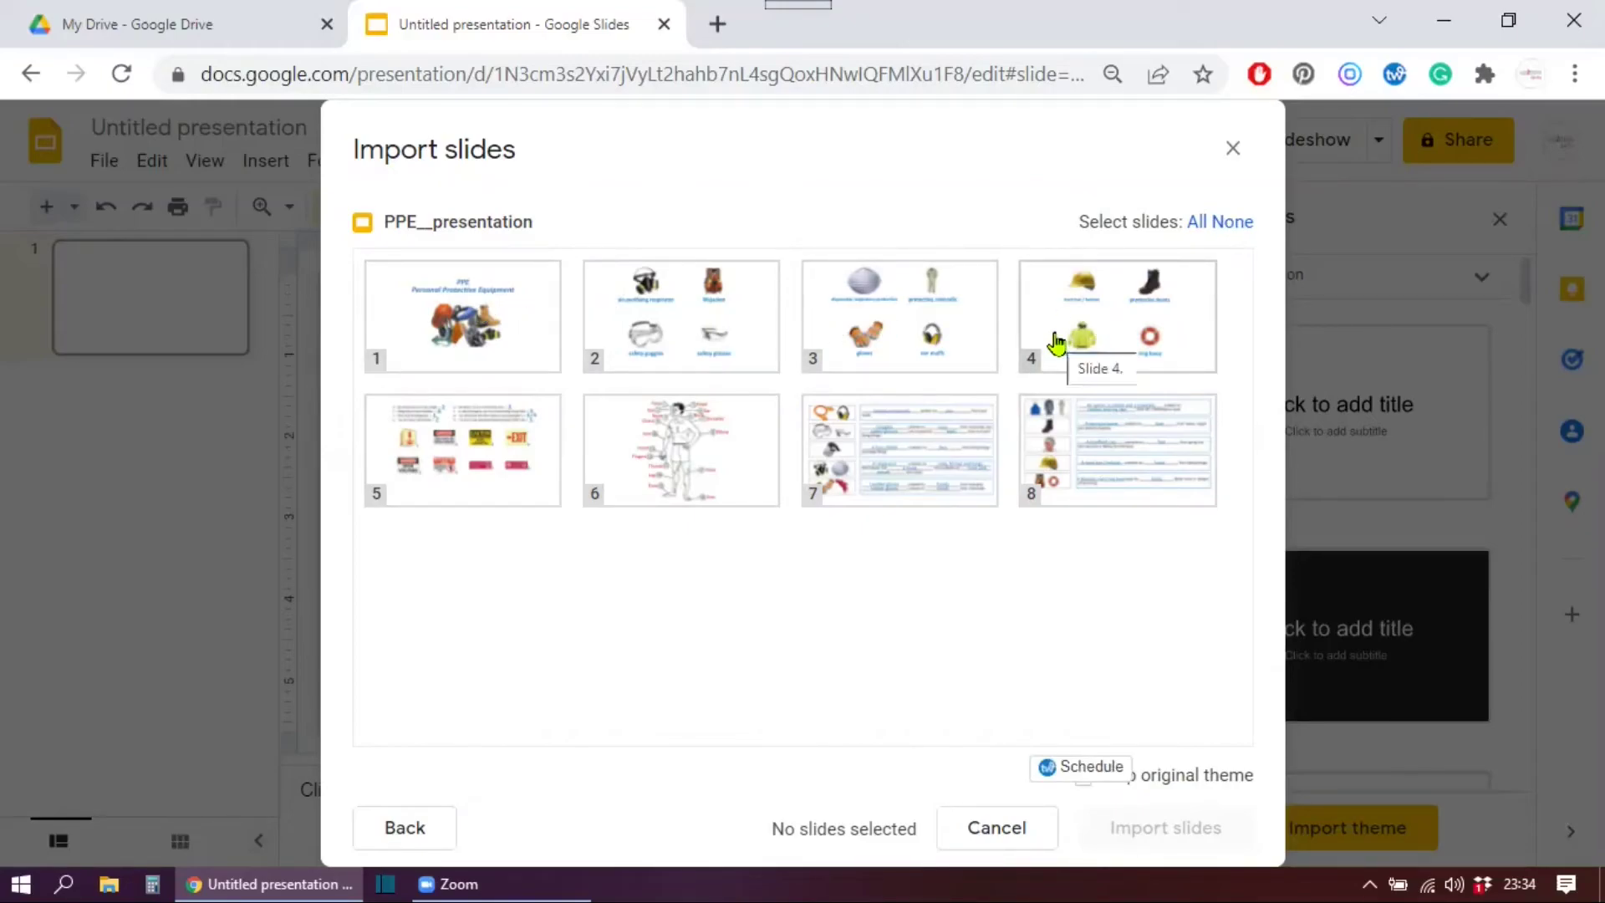
# Select all 8 PPE slides with Keep original theme on and import them.
pyautogui.click(495, 336)
pyautogui.click(656, 313)
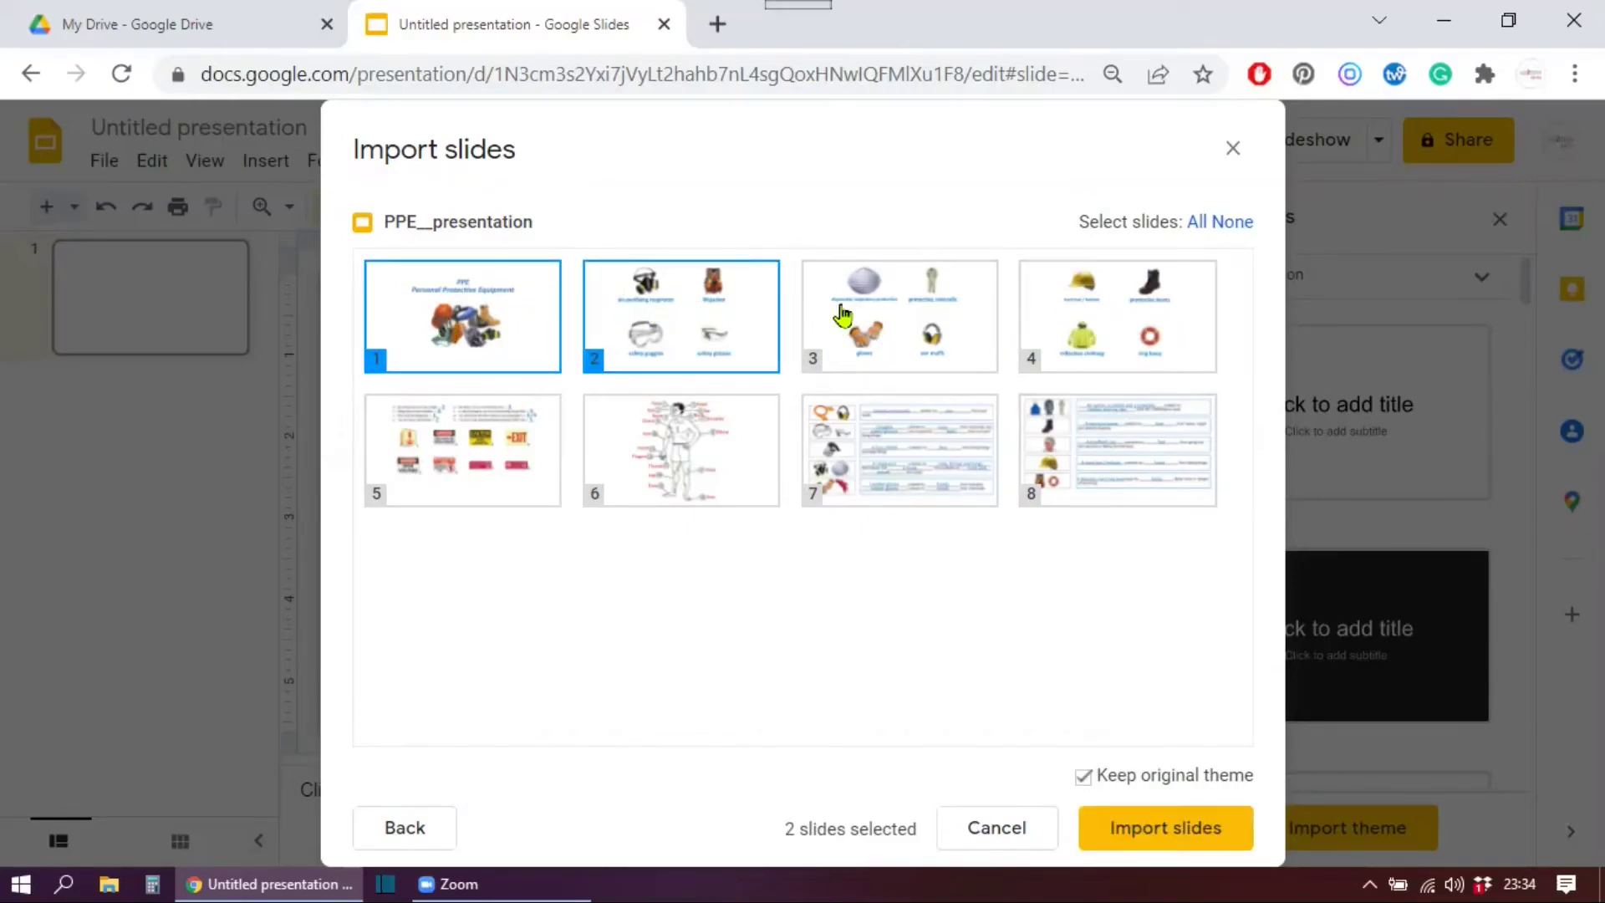
pyautogui.click(842, 316)
pyautogui.click(928, 314)
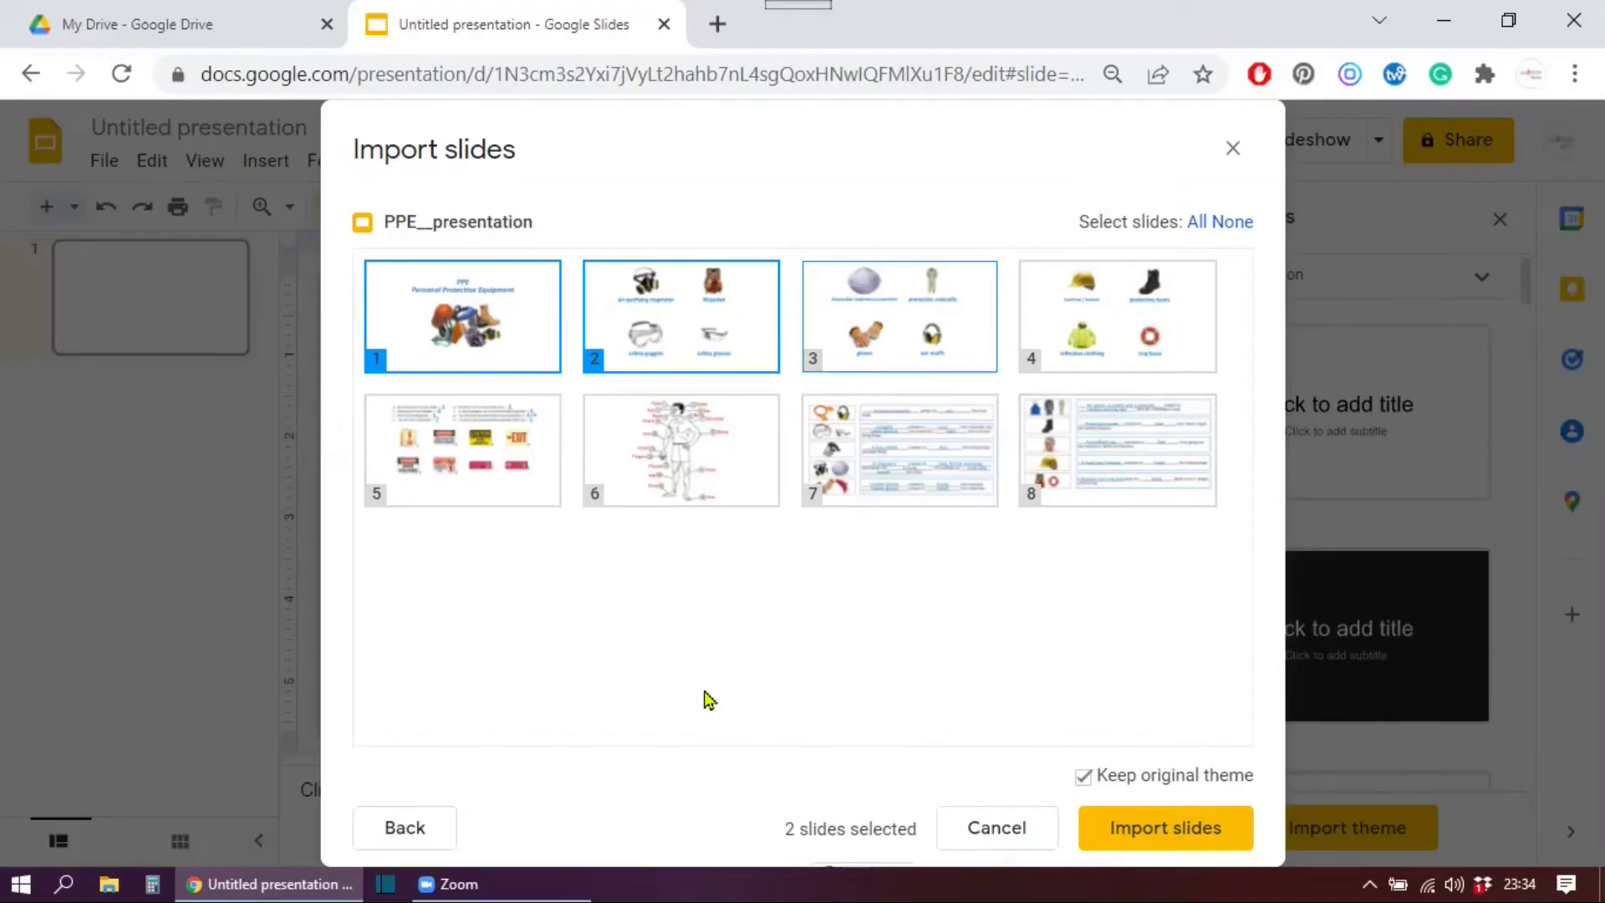
pyautogui.click(1197, 223)
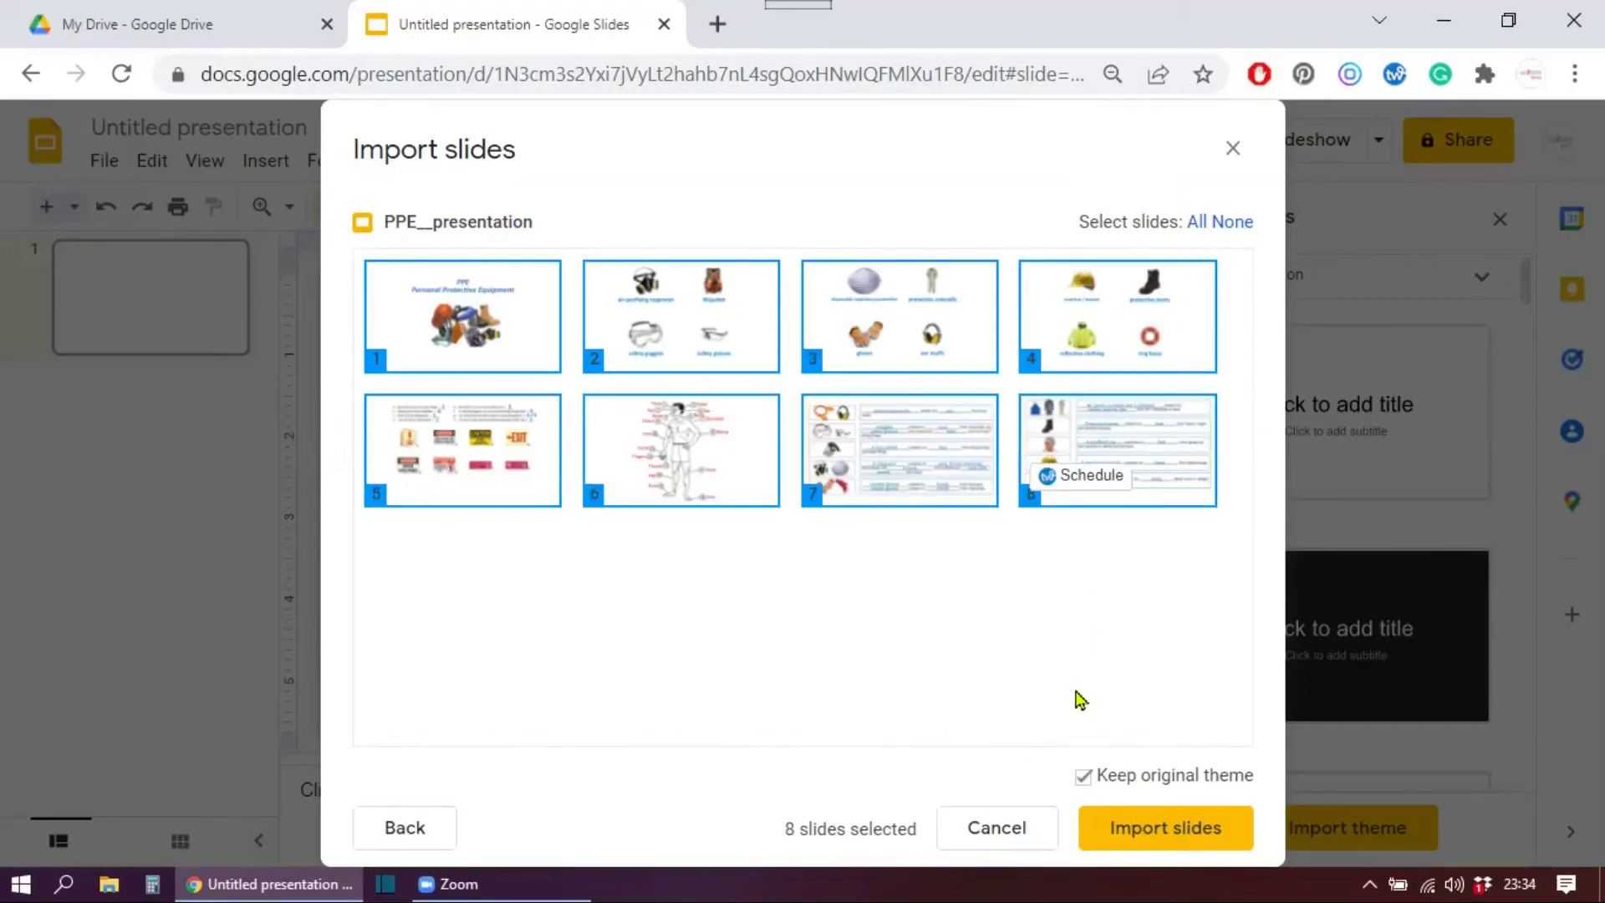
pyautogui.click(1175, 831)
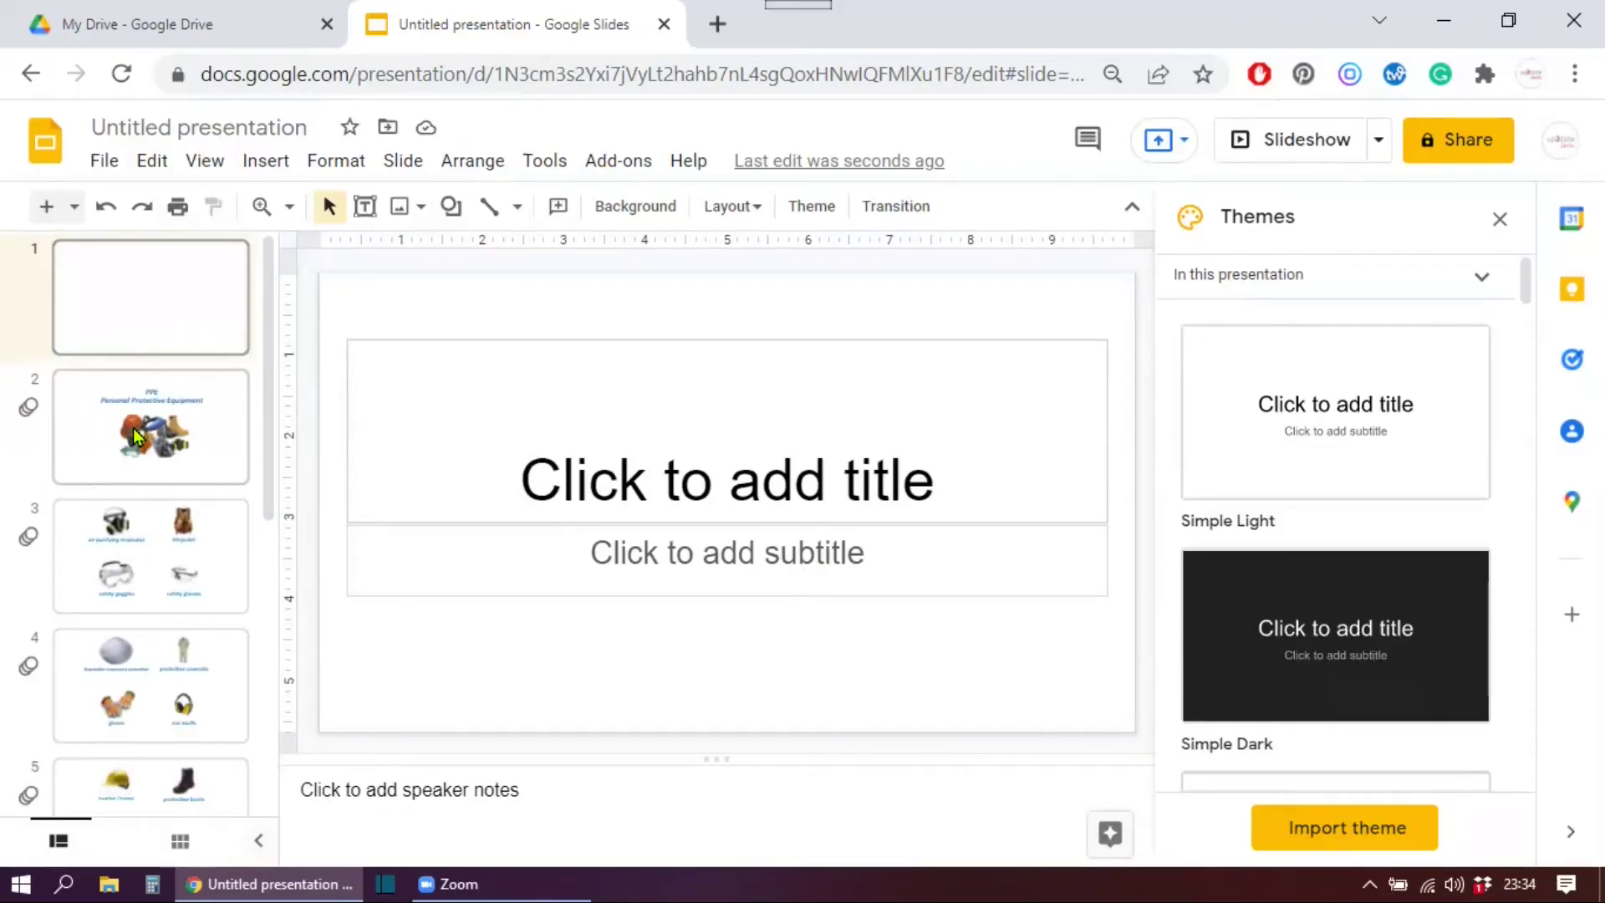
# Delete the blank first slide so the PPE title slide leads, then present the slideshow.
pyautogui.click(132, 275)
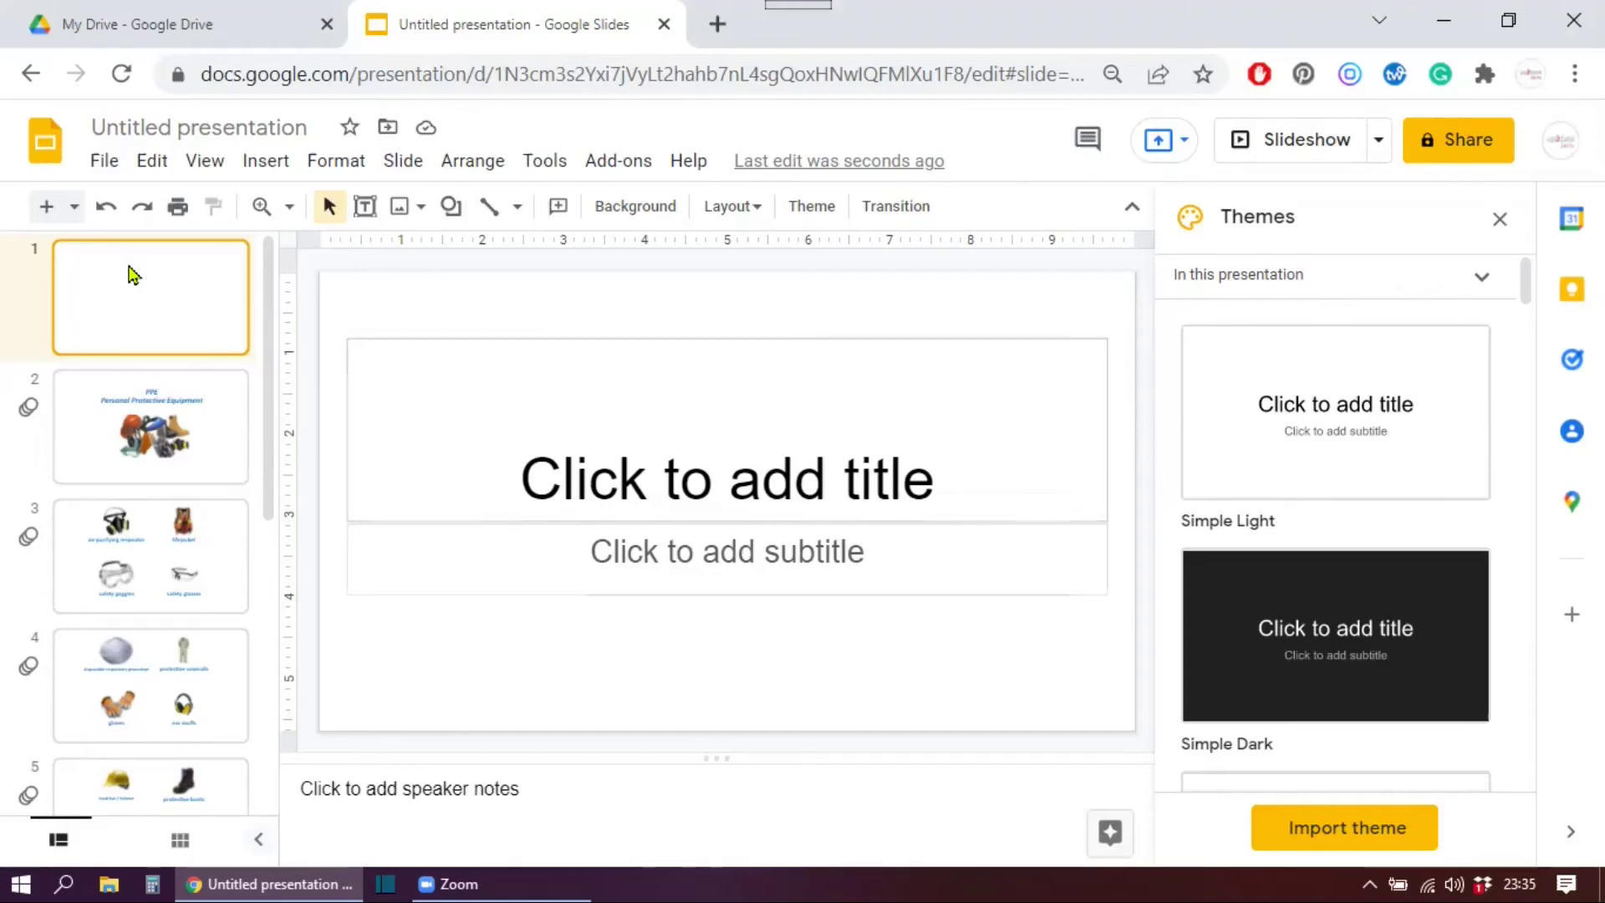
pyautogui.press('Delete')
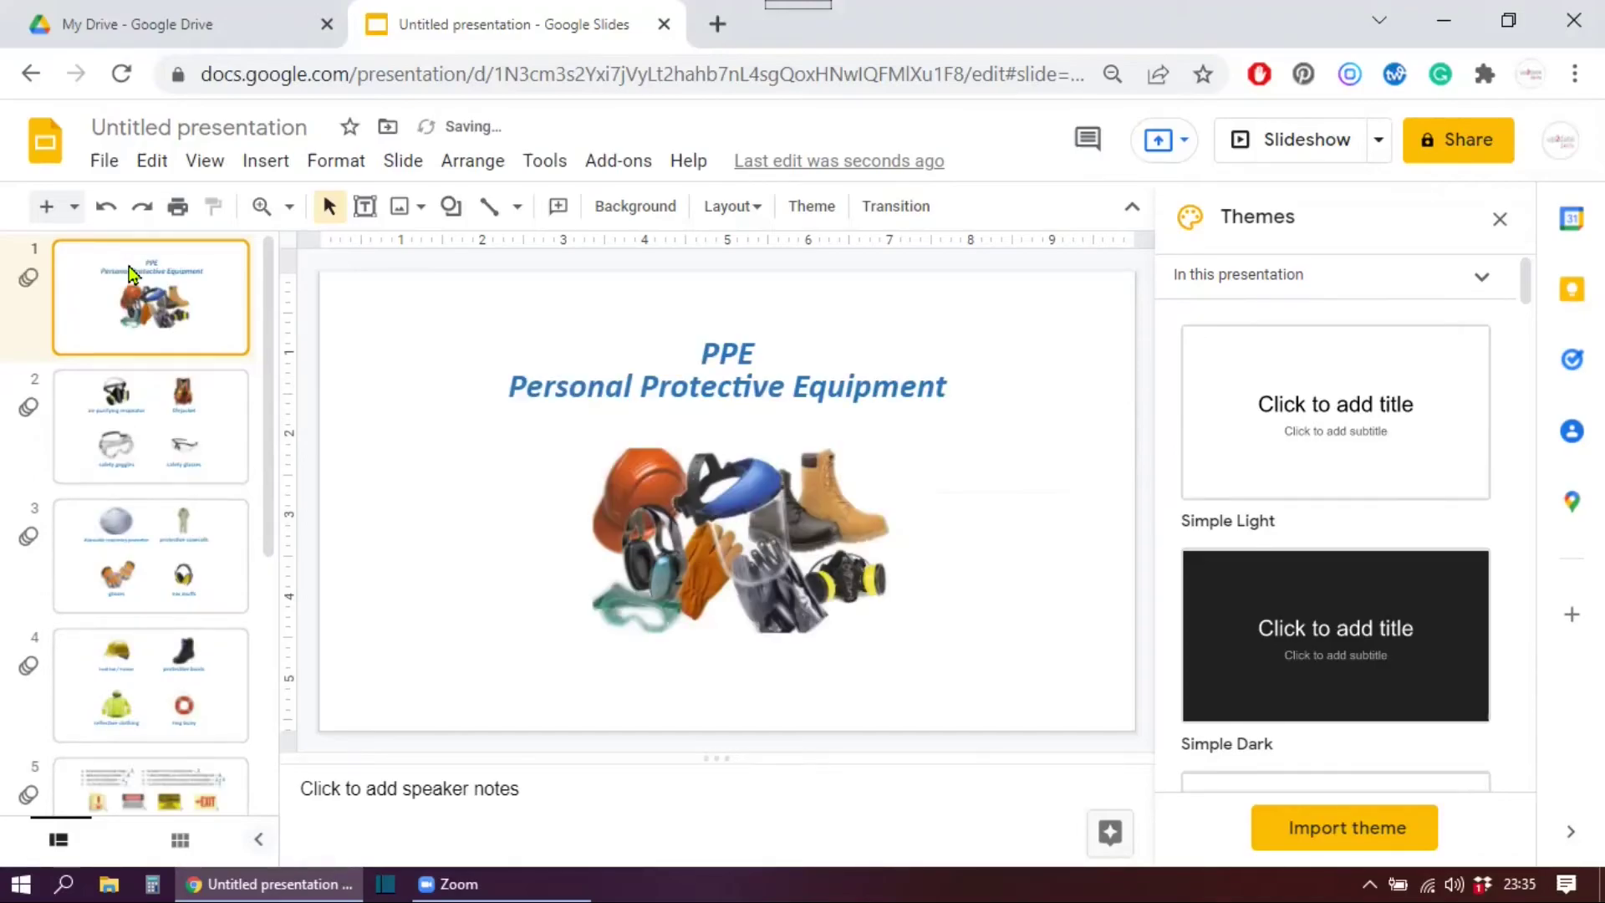
pyautogui.click(1299, 142)
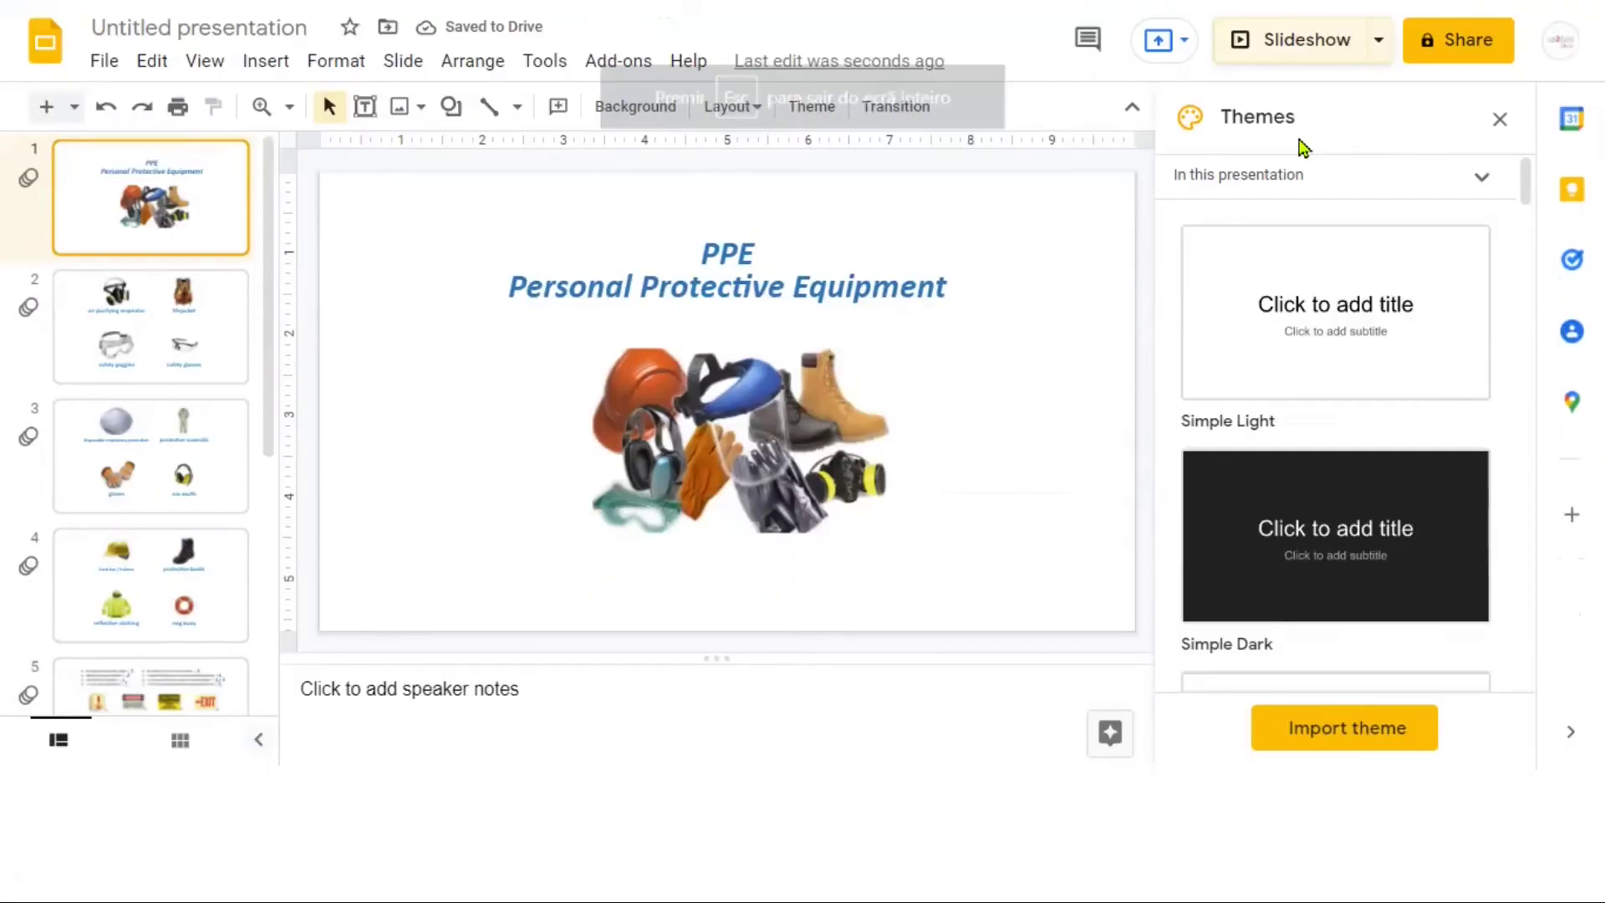